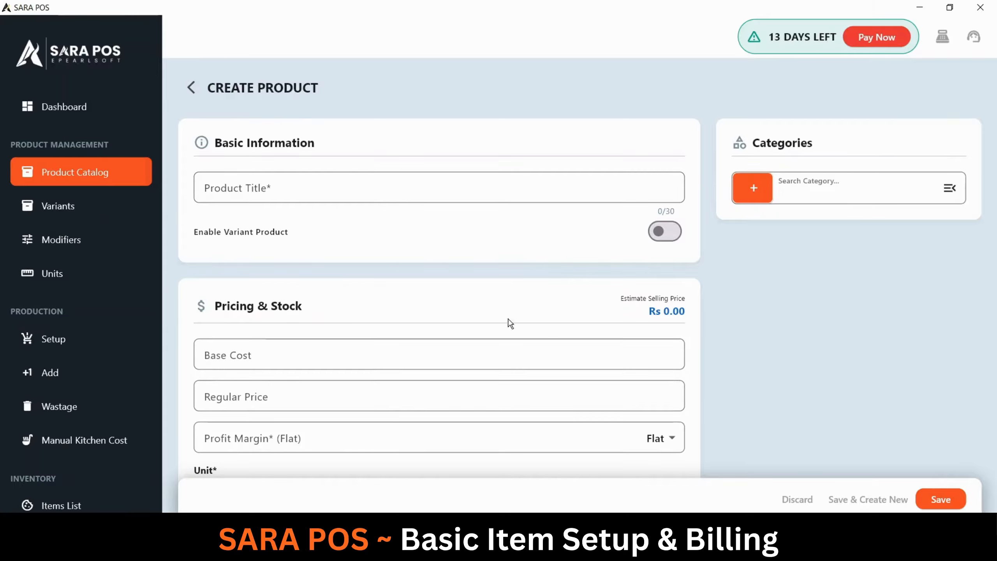
Step: Open the product settings and enable the Secondary Title and Allow Open Price product fields
scroll(136, 270, down, 10)
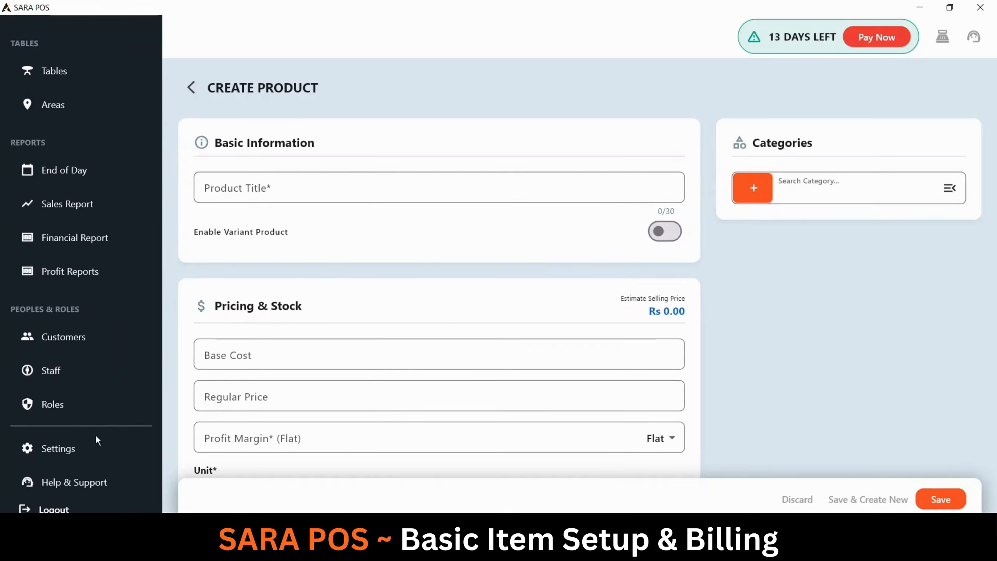
click(73, 445)
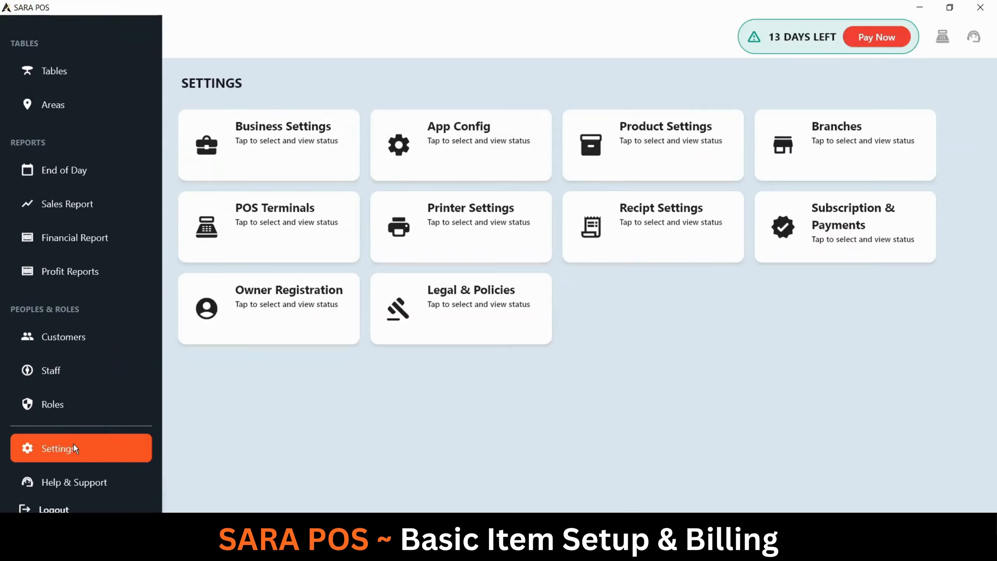
click(690, 141)
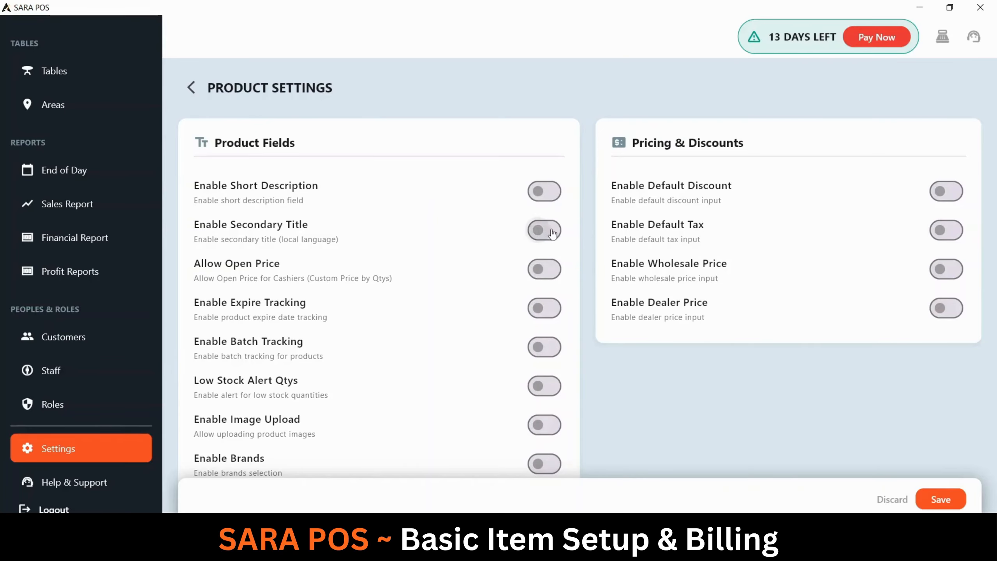
click(312, 234)
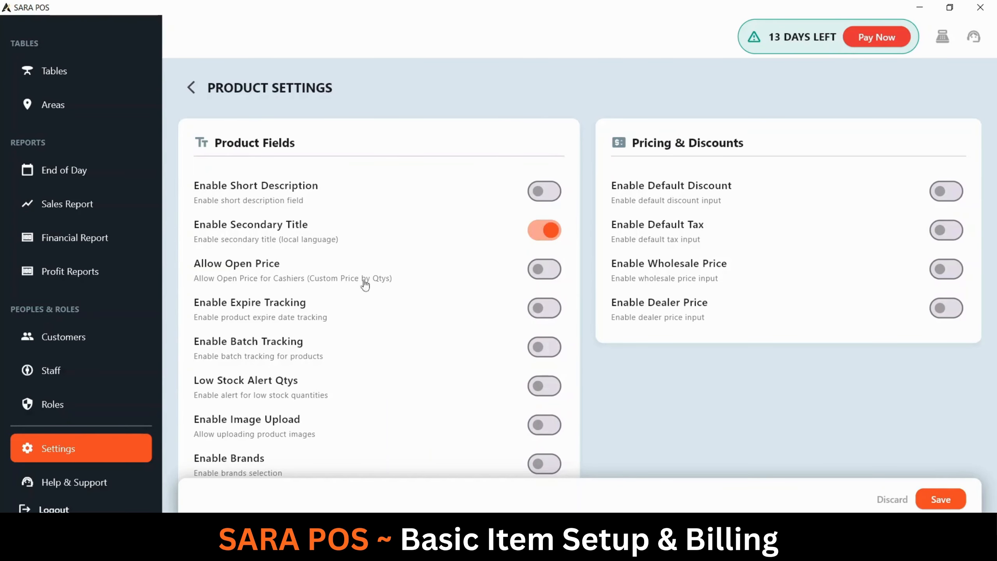
click(344, 283)
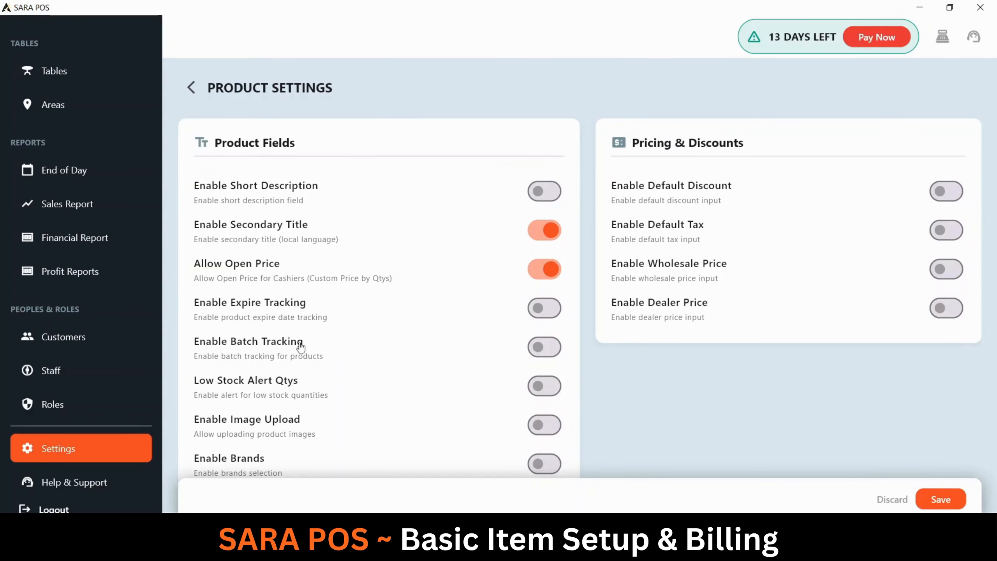
Step: Enable the Image Upload, Categories, Manual SUK Code and Order Destination (KOT/BOT) product fields
scroll(294, 316, down, 2)
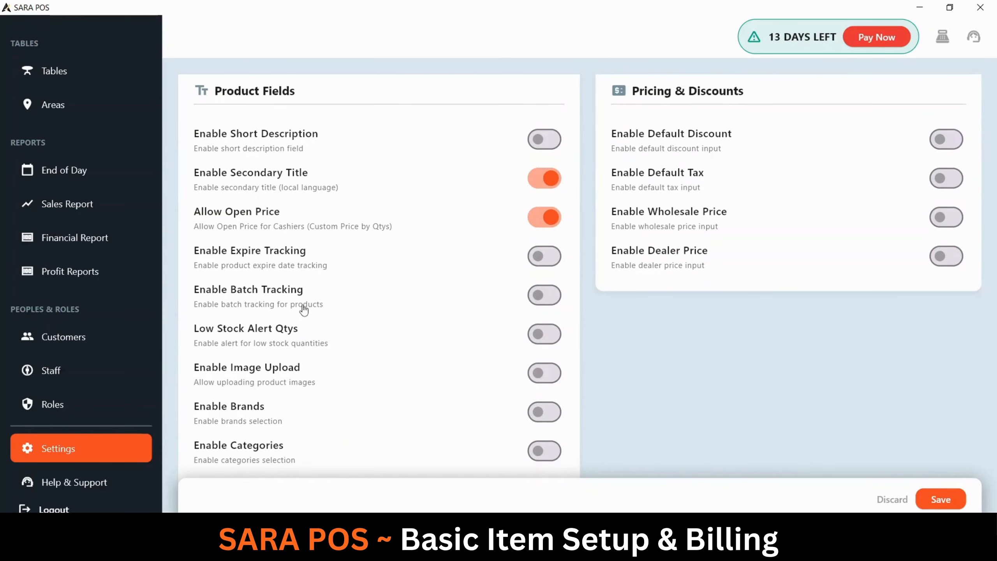
scroll(300, 341, down, 2)
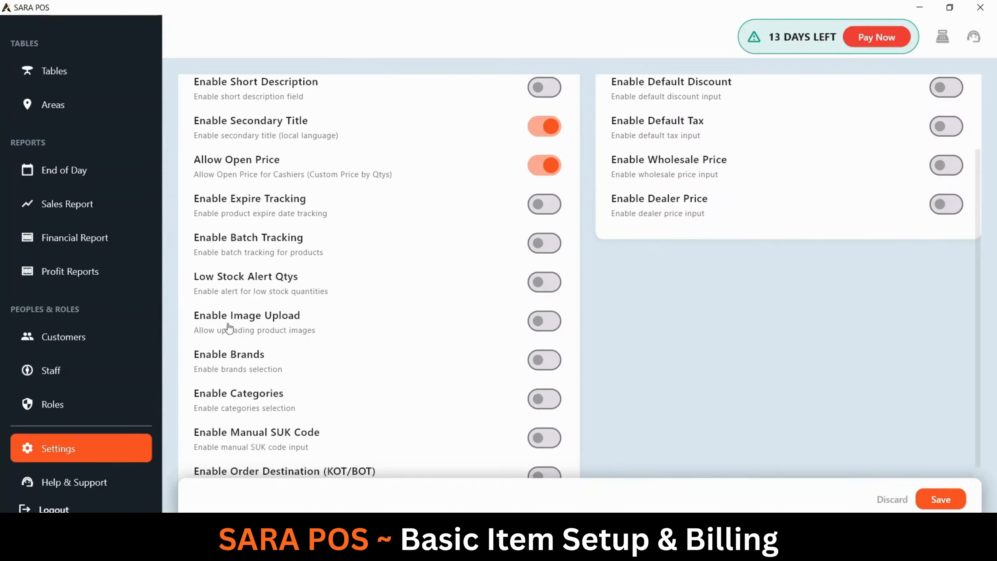
click(285, 322)
scroll(314, 333, down, 2)
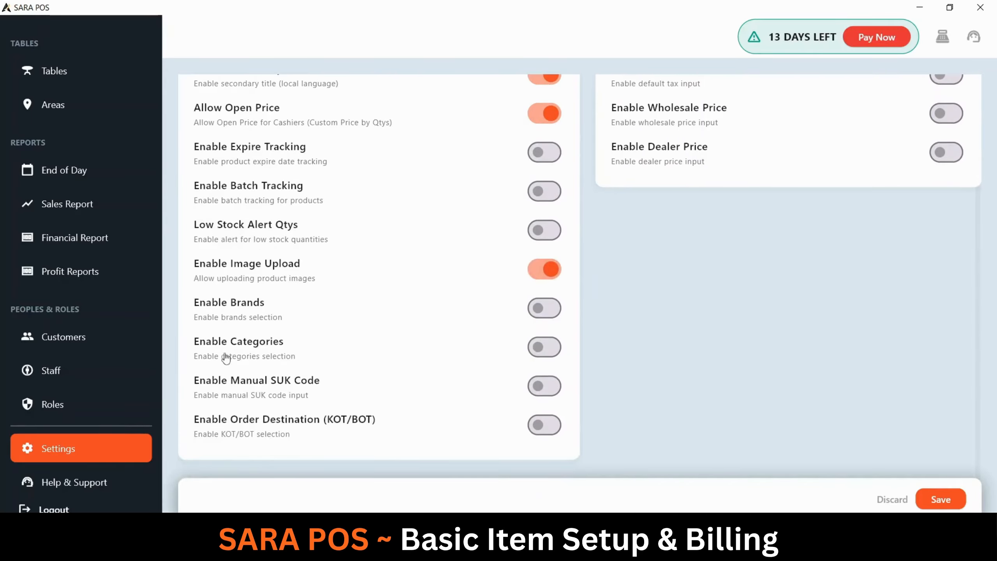
click(359, 368)
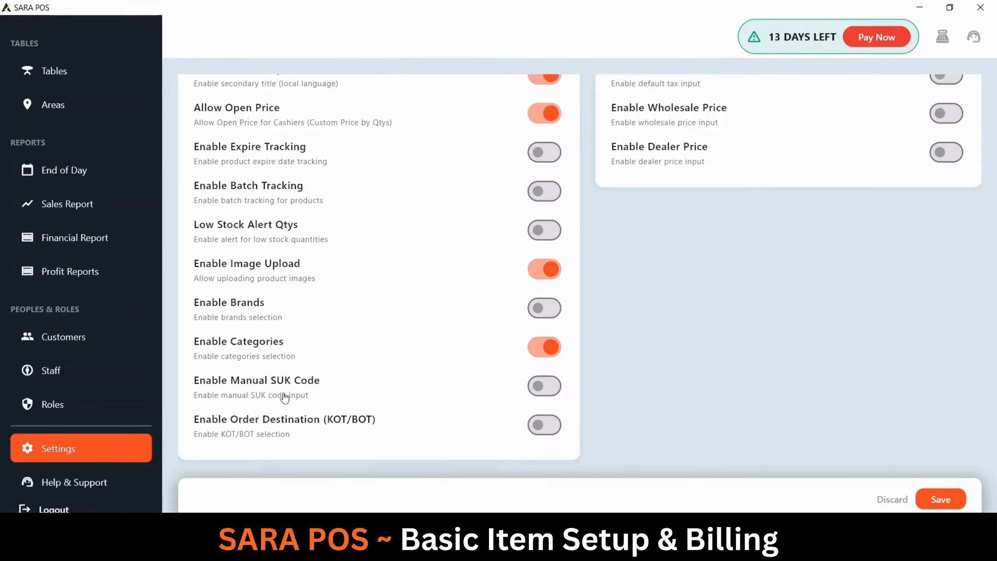
click(268, 390)
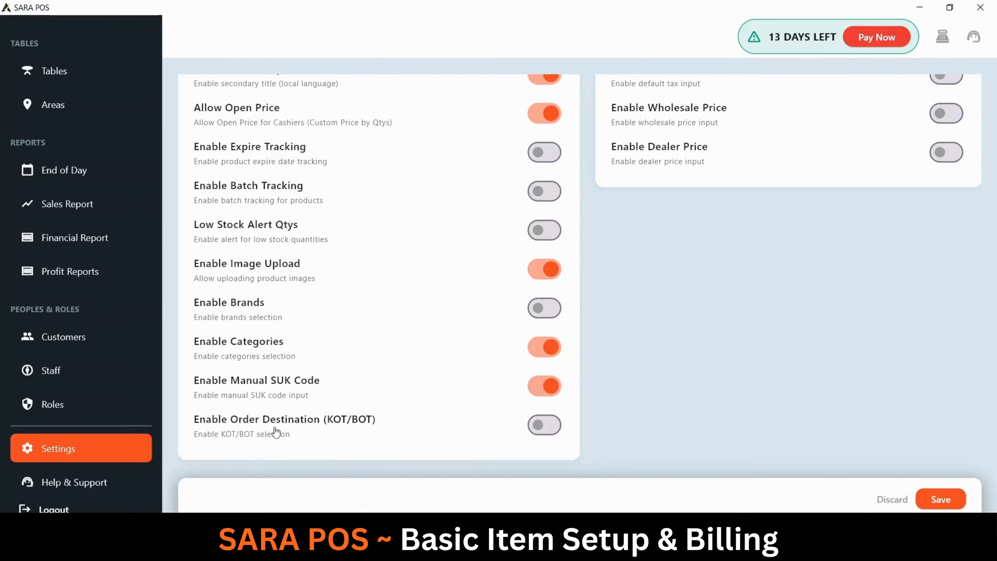
click(346, 432)
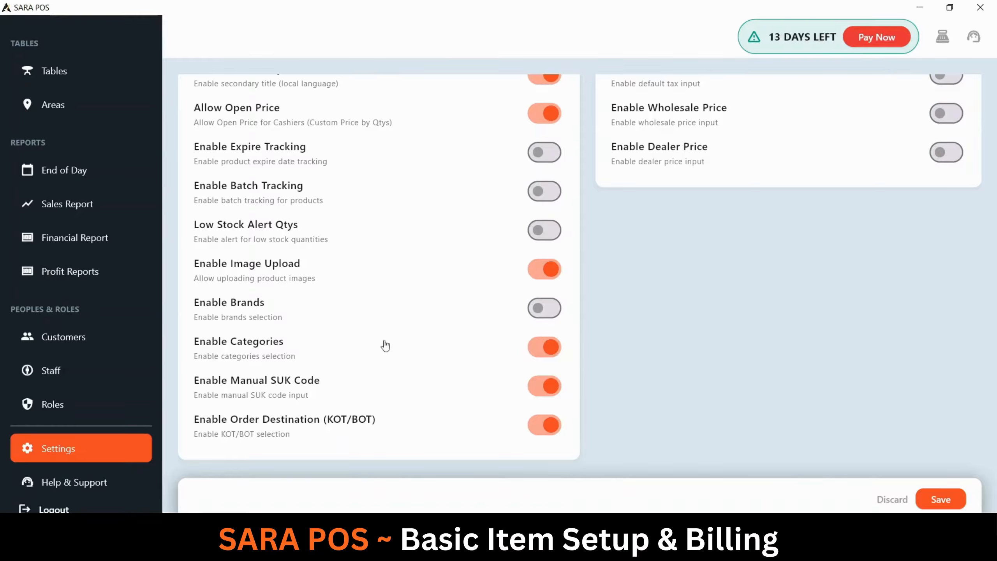
Step: Enable Default Discount and Default Tax for pricing, and save the product settings
scroll(392, 333, up, 5)
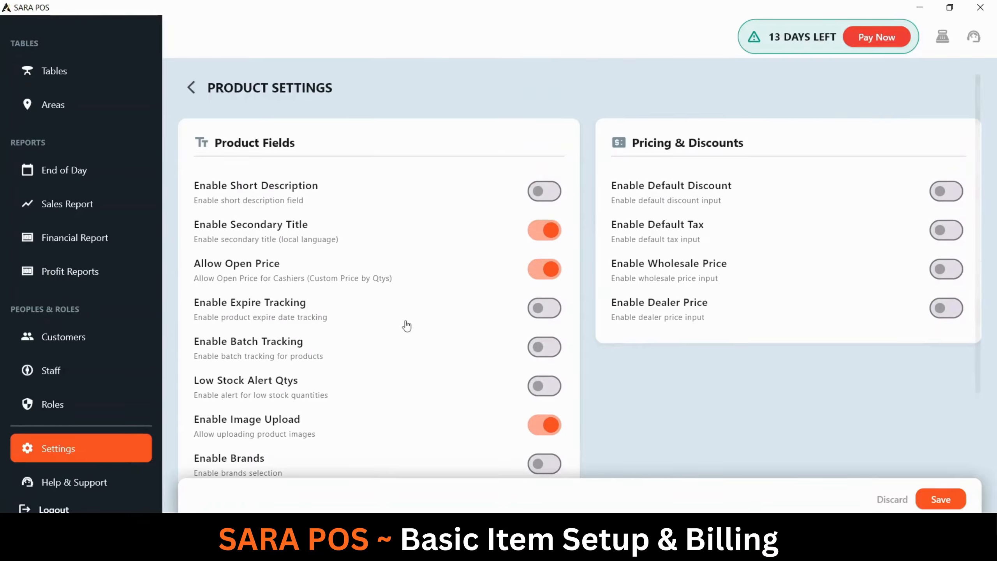
click(722, 202)
click(707, 235)
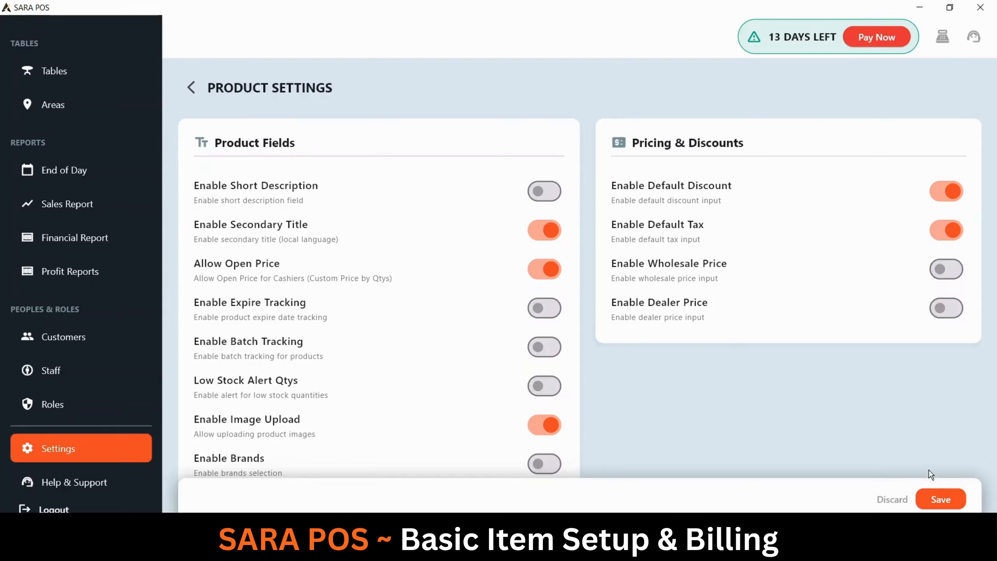
click(951, 500)
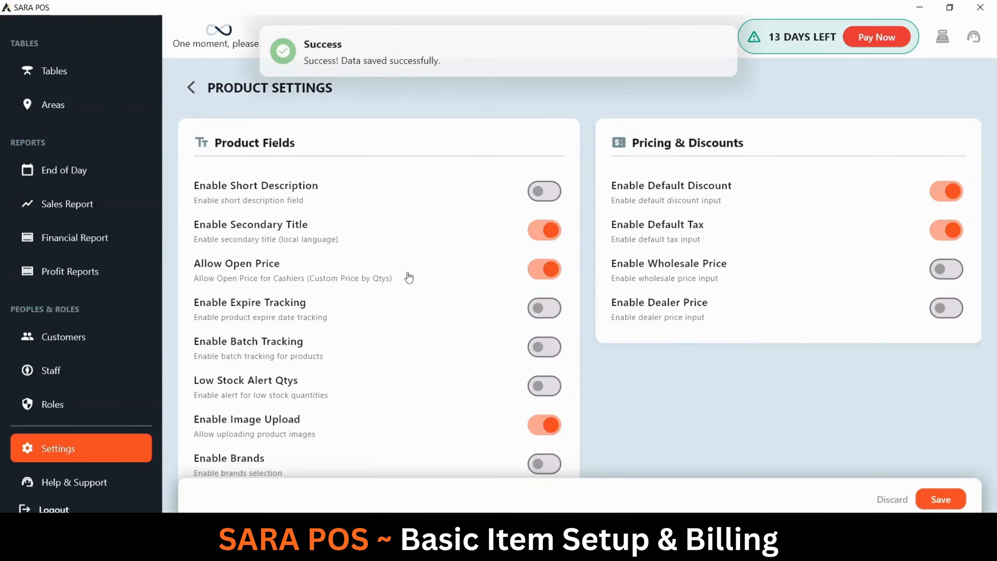
Step: Start creating a new product in the product catalog
scroll(126, 242, up, 10)
scroll(126, 242, up, 2)
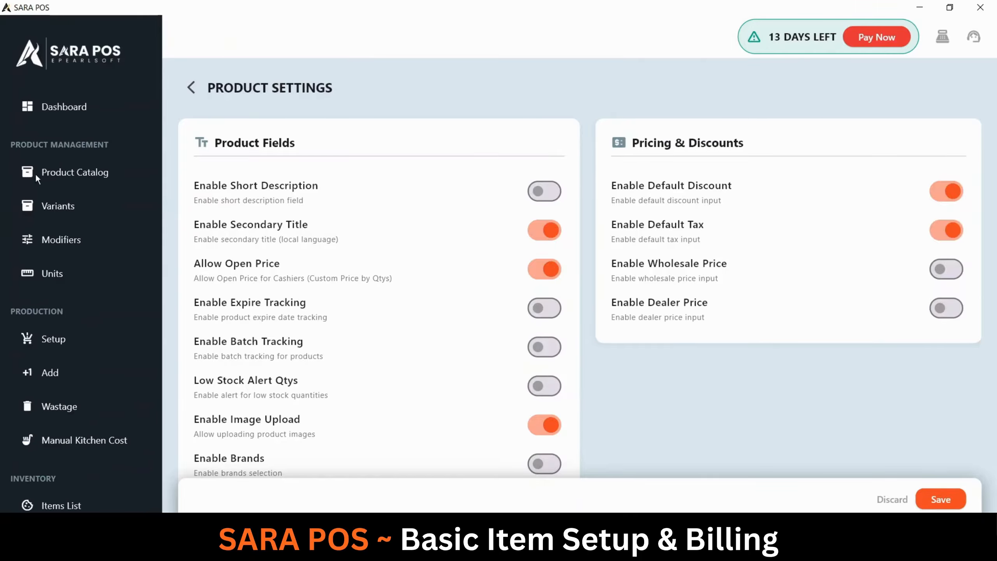
click(59, 171)
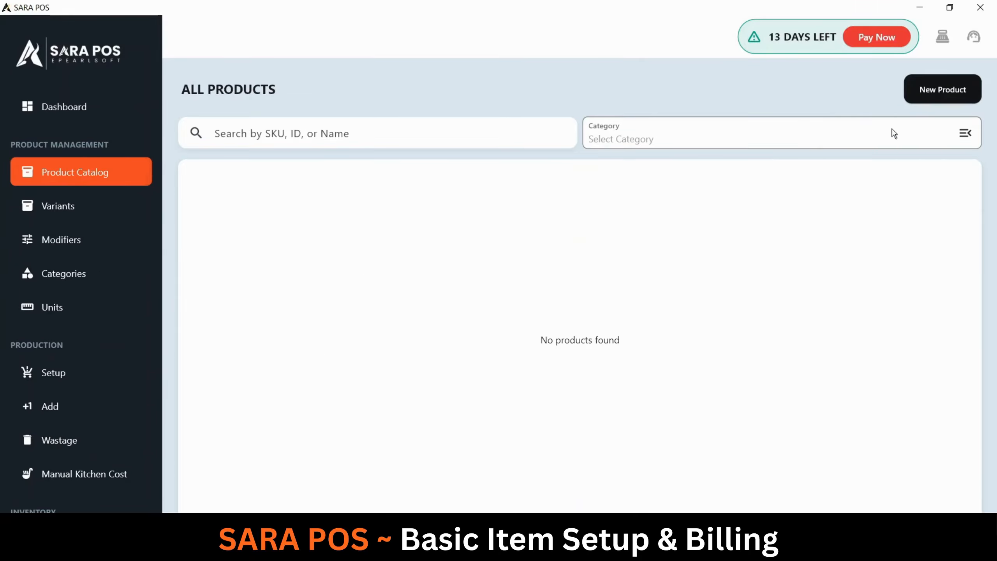
click(934, 93)
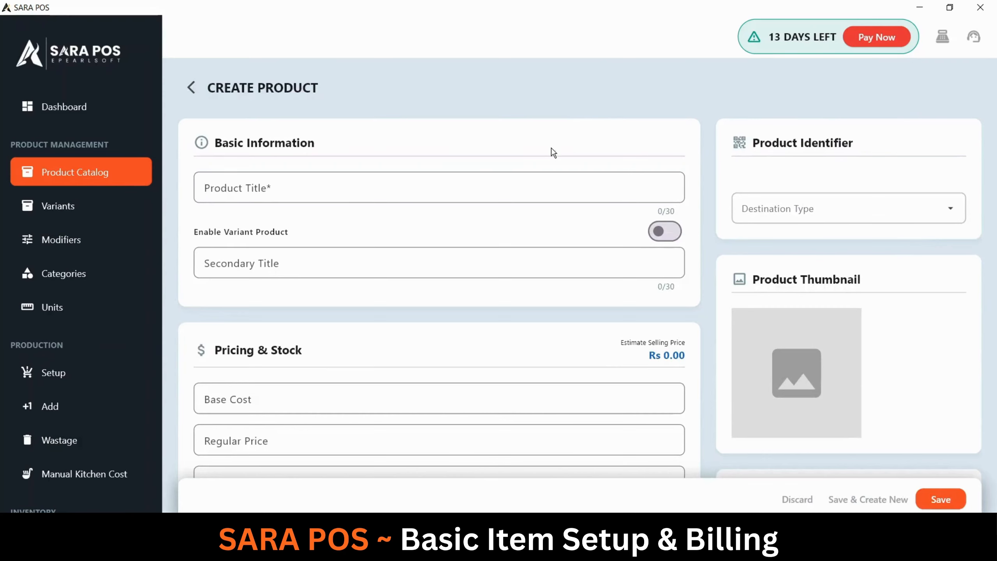
Step: Enter Rice as the new product's title
click(321, 192)
click(309, 262)
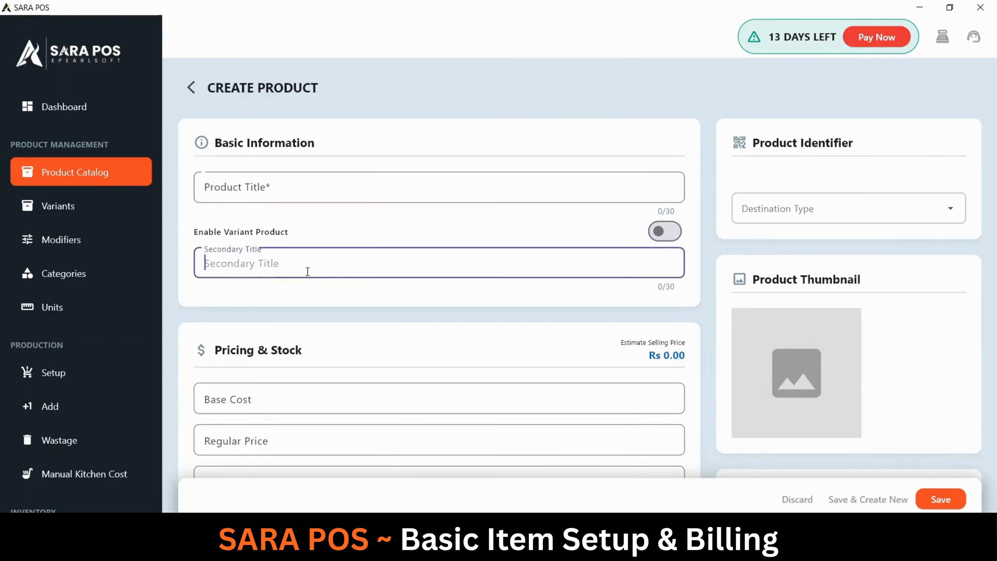
scroll(825, 341, down, 6)
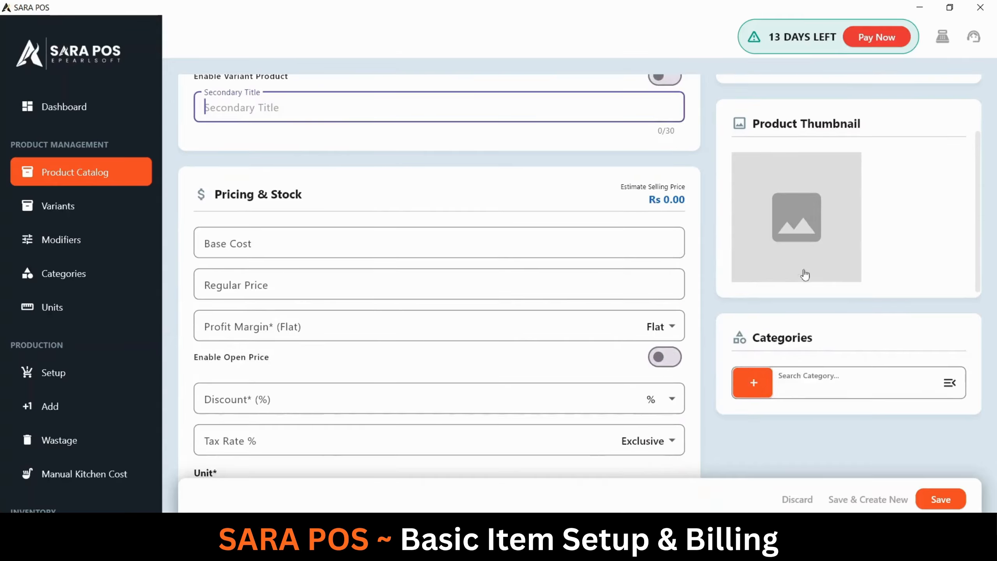
scroll(555, 383, down, 6)
scroll(554, 382, up, 12)
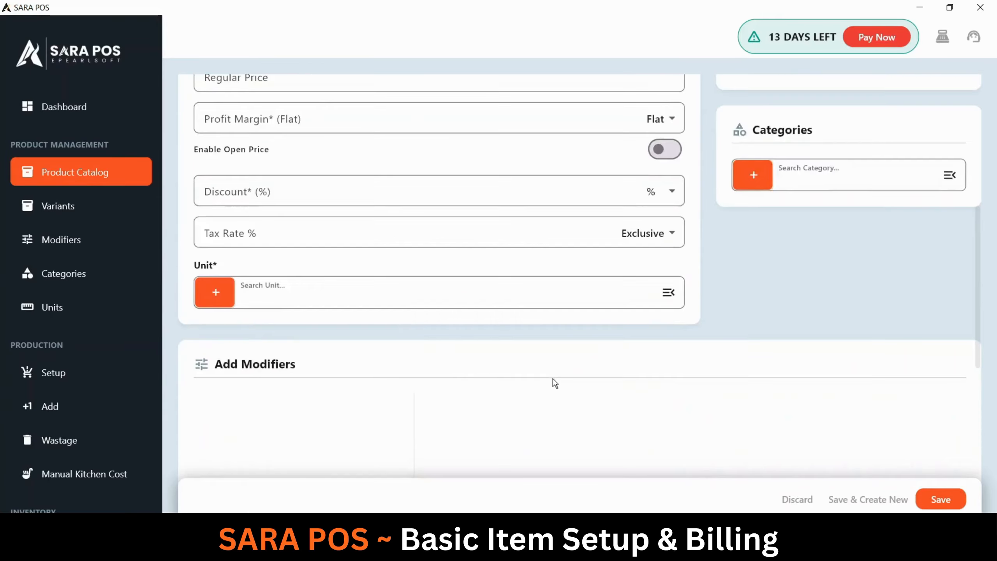
click(234, 199)
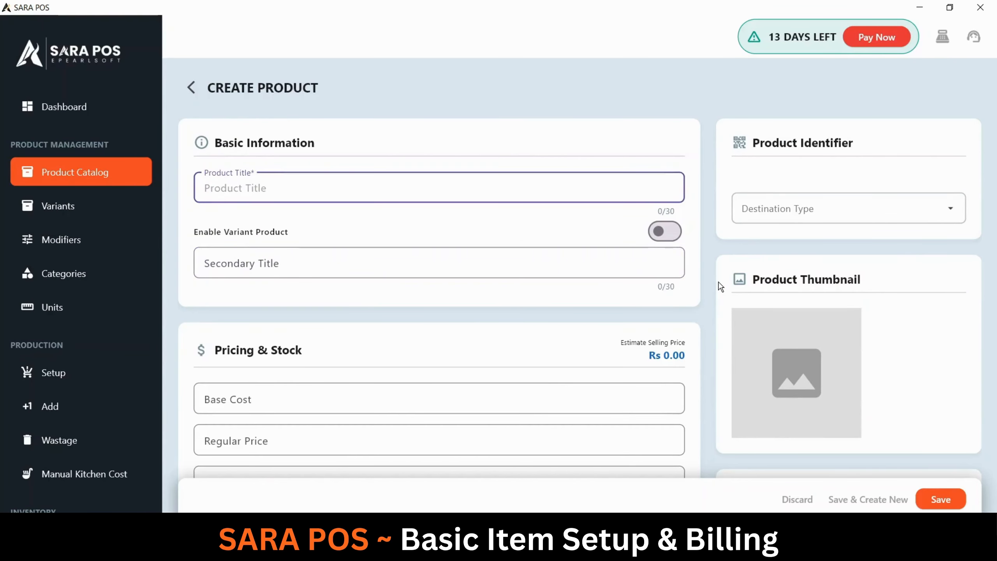
text(Rice)
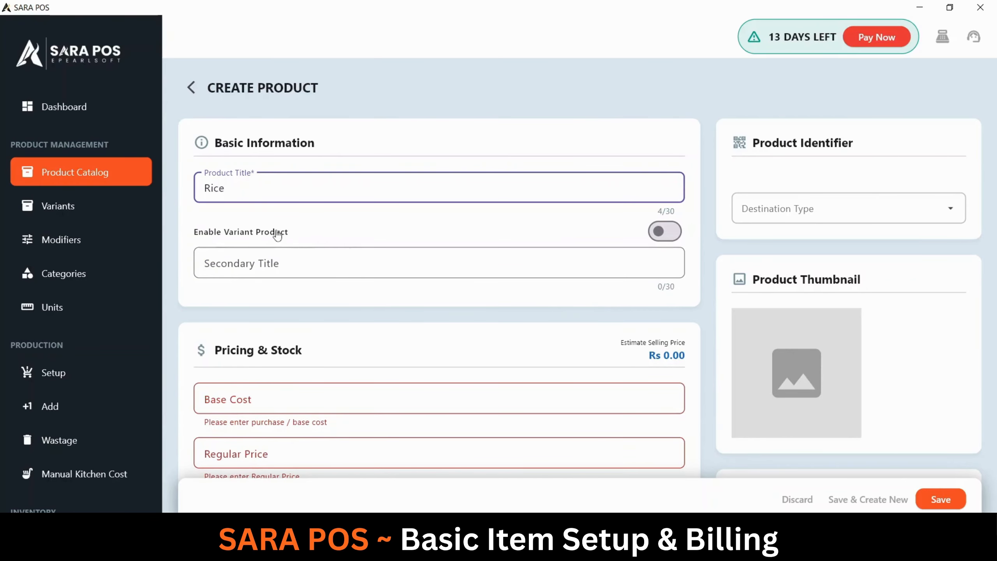
click(265, 259)
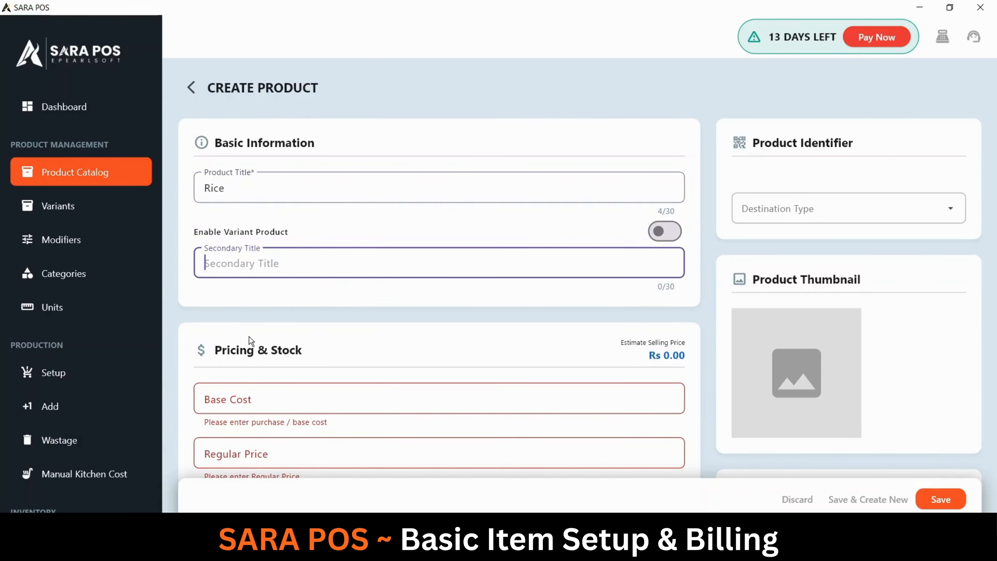
Step: Set the product's base cost to 600 and its regular price to 800
scroll(248, 398, down, 1)
click(265, 351)
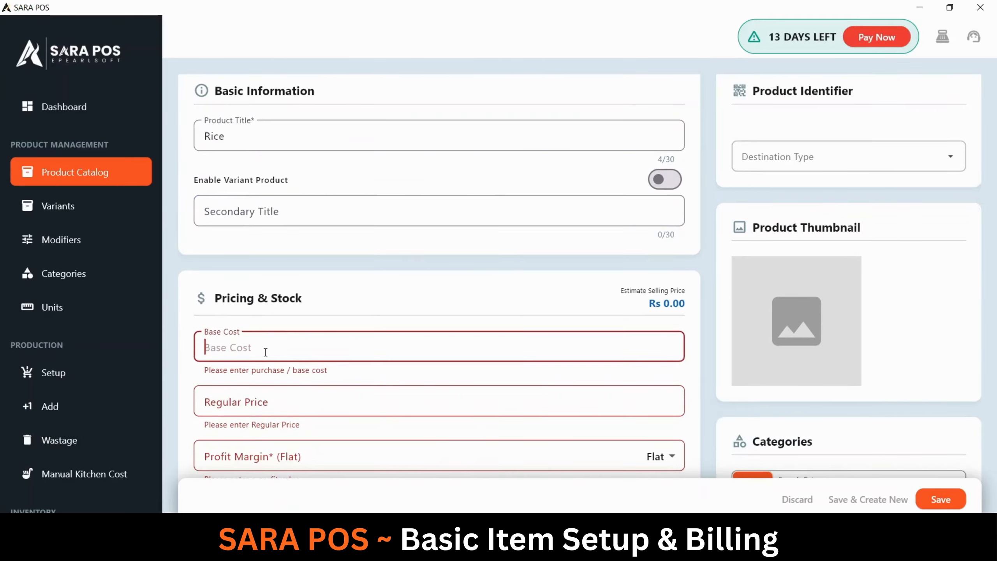
text(600)
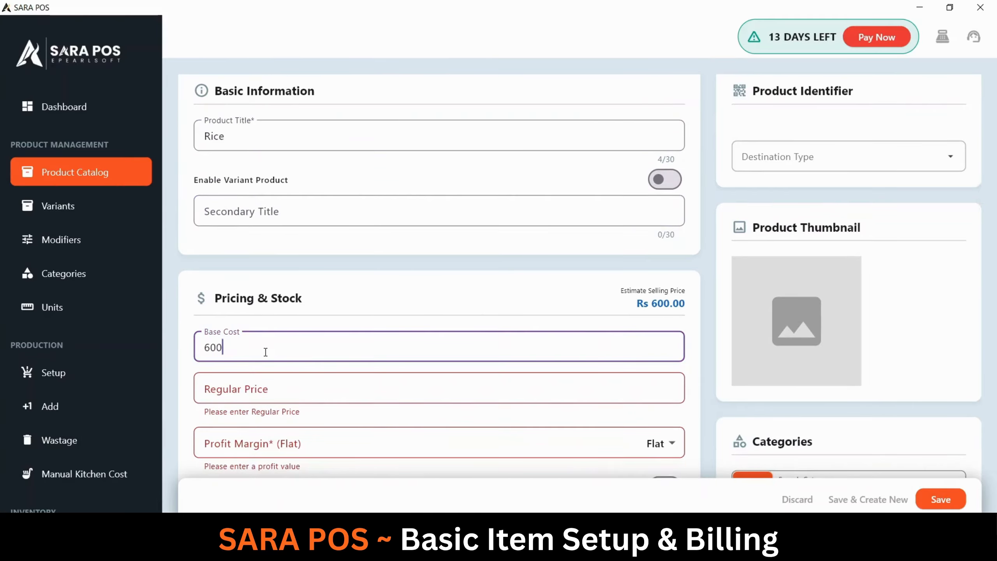
key(Tab)
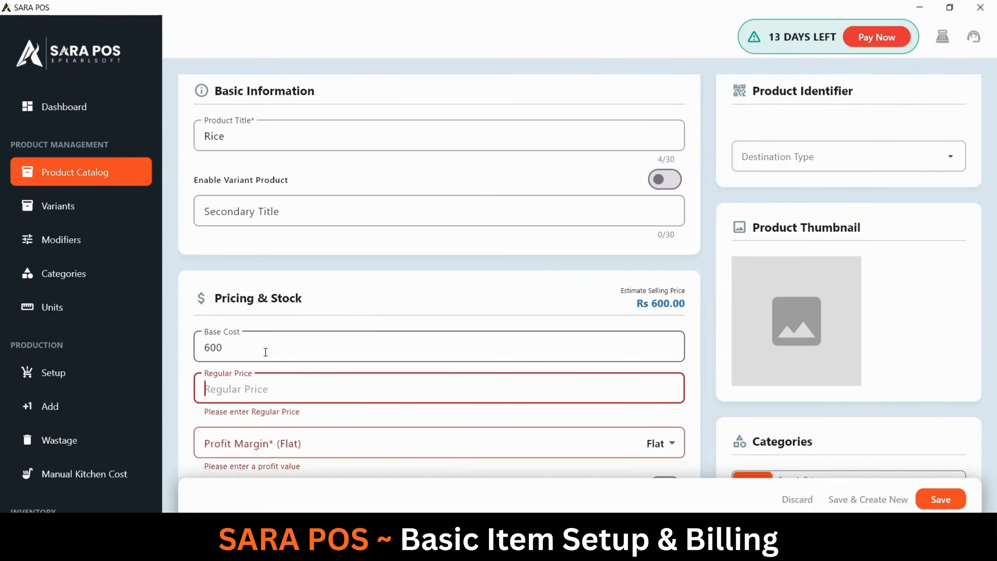
text(800)
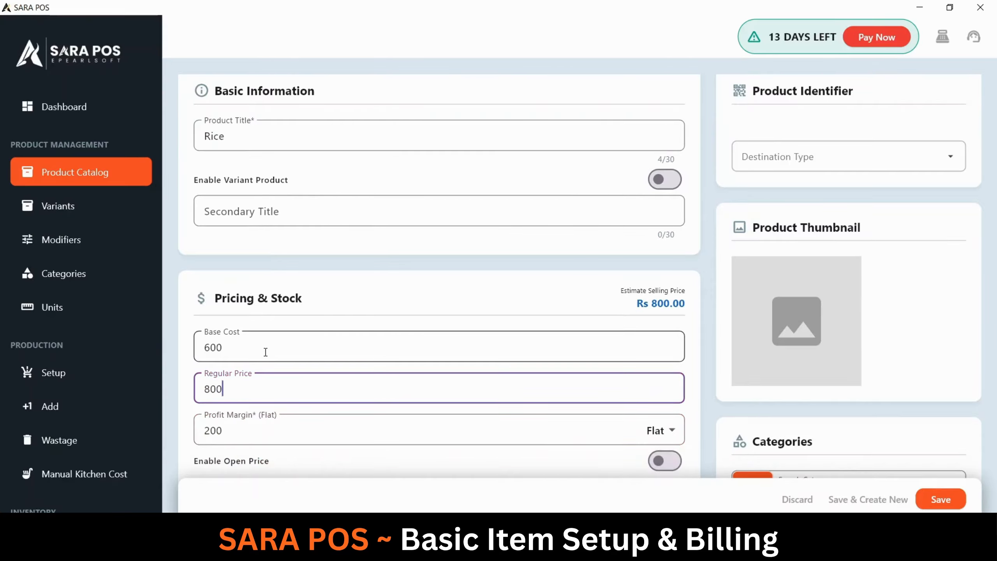
drag(228, 430, 196, 430)
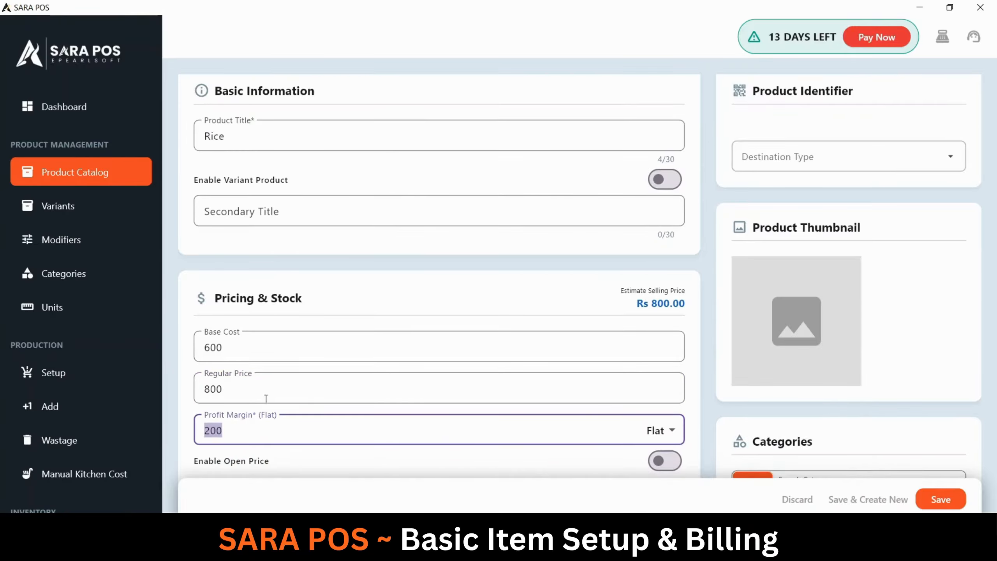
Step: Change the product's discount type to Flat and set the discount to 50
scroll(616, 314, down, 1)
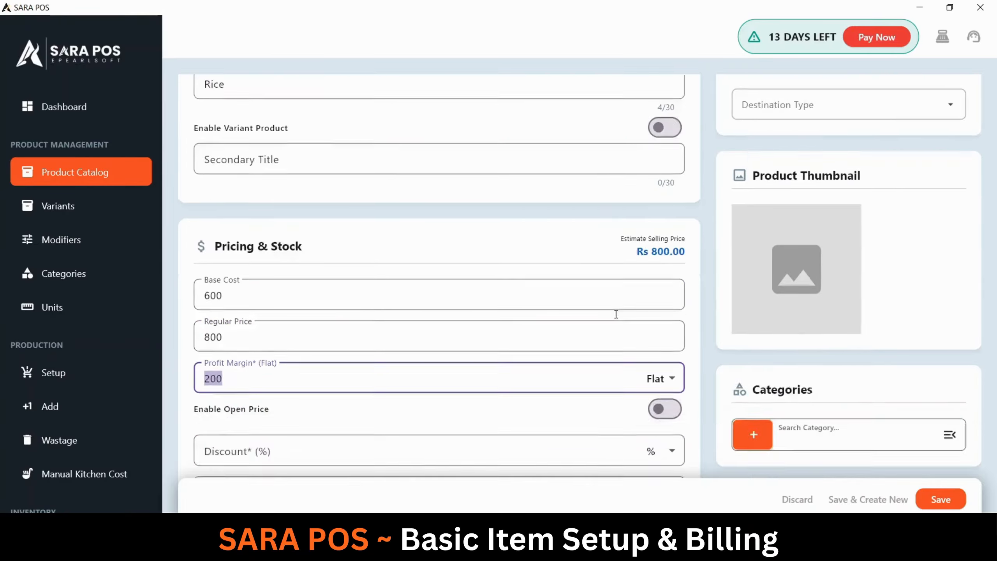
scroll(616, 315, down, 2)
click(301, 348)
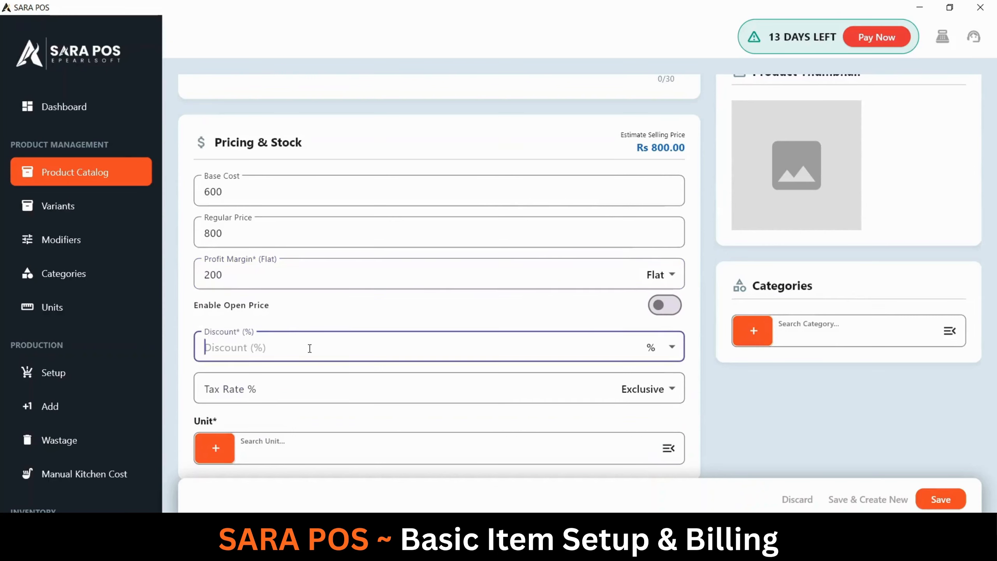
click(672, 351)
click(667, 388)
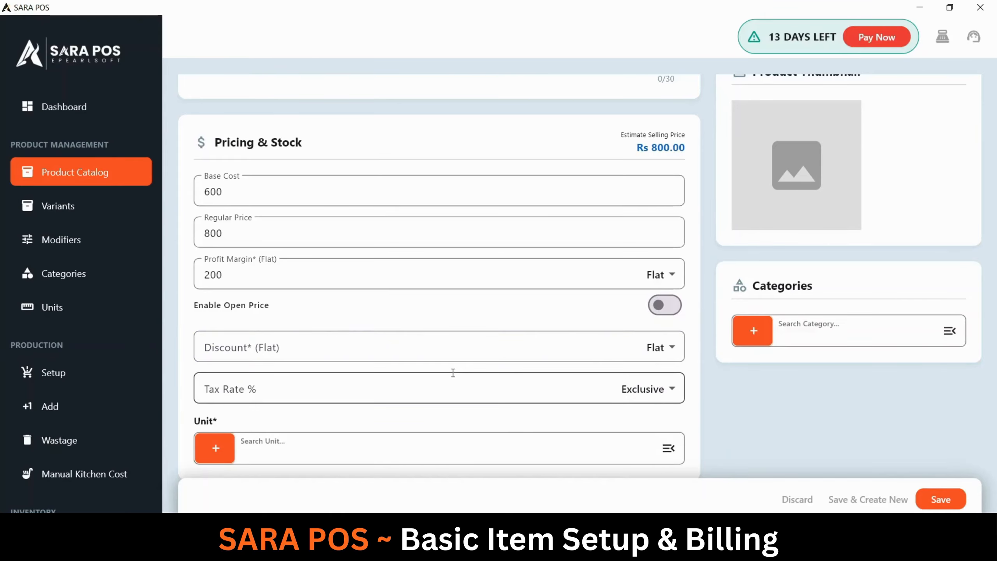
click(452, 375)
click(451, 355)
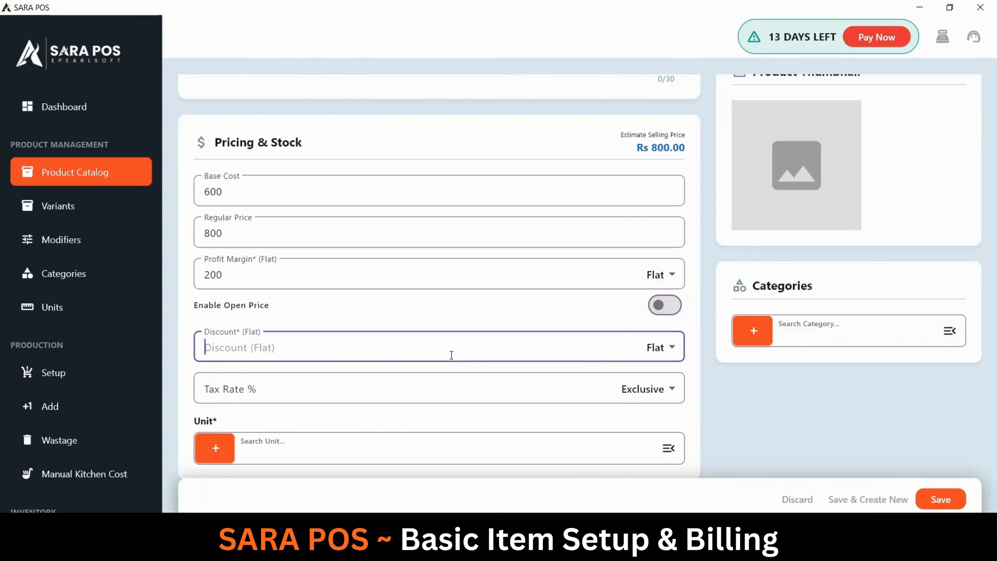
text(50)
scroll(512, 265, up, 1)
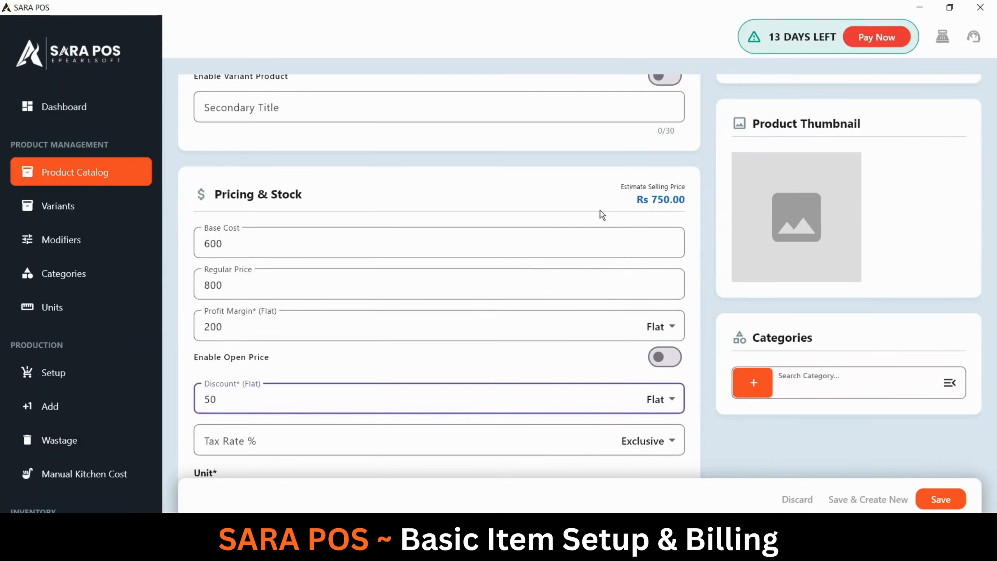
scroll(557, 223, down, 1)
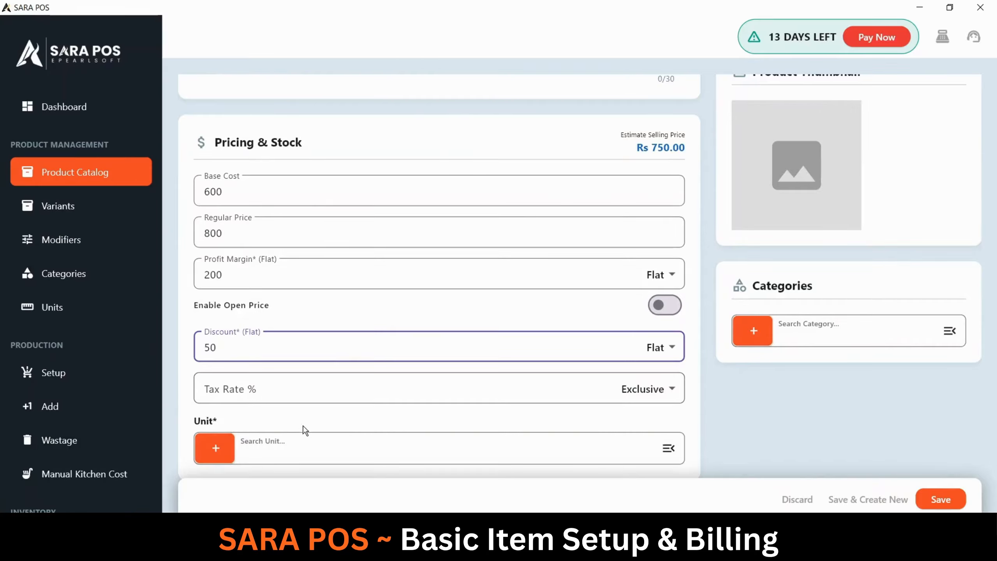
scroll(287, 448, down, 1)
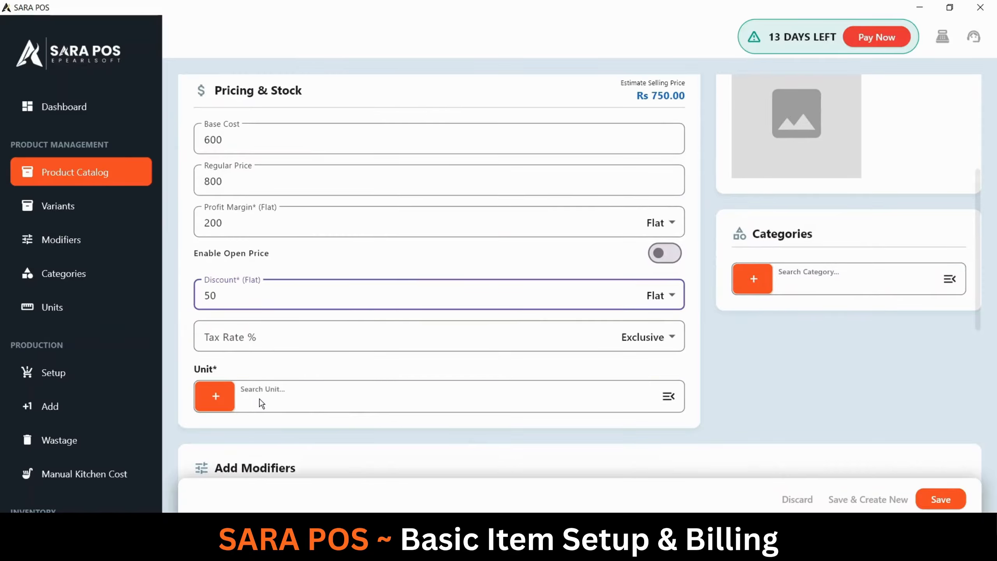
Step: Set the Rice product's unit to Box and its destination type to KOT
click(313, 398)
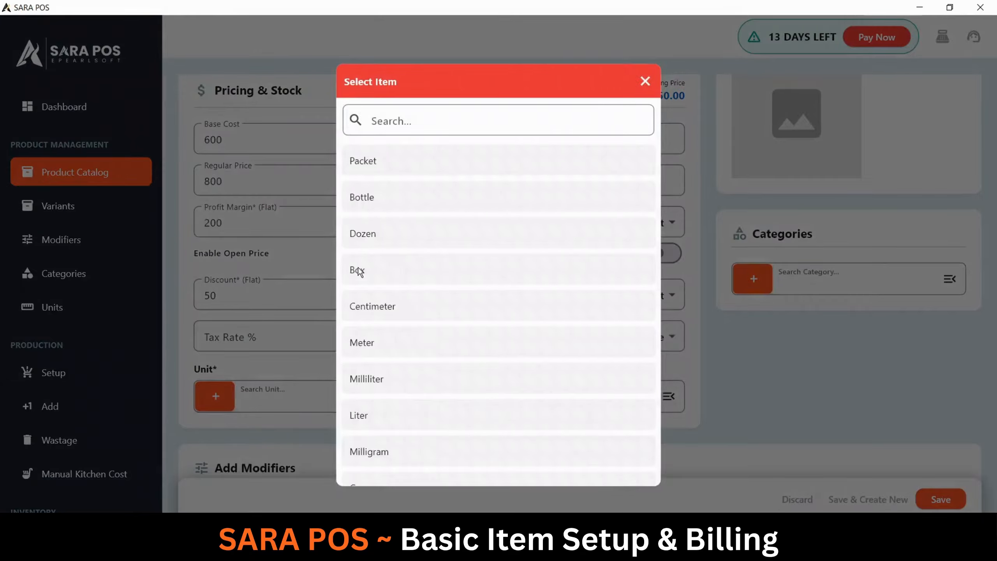
click(388, 273)
scroll(730, 335, up, 5)
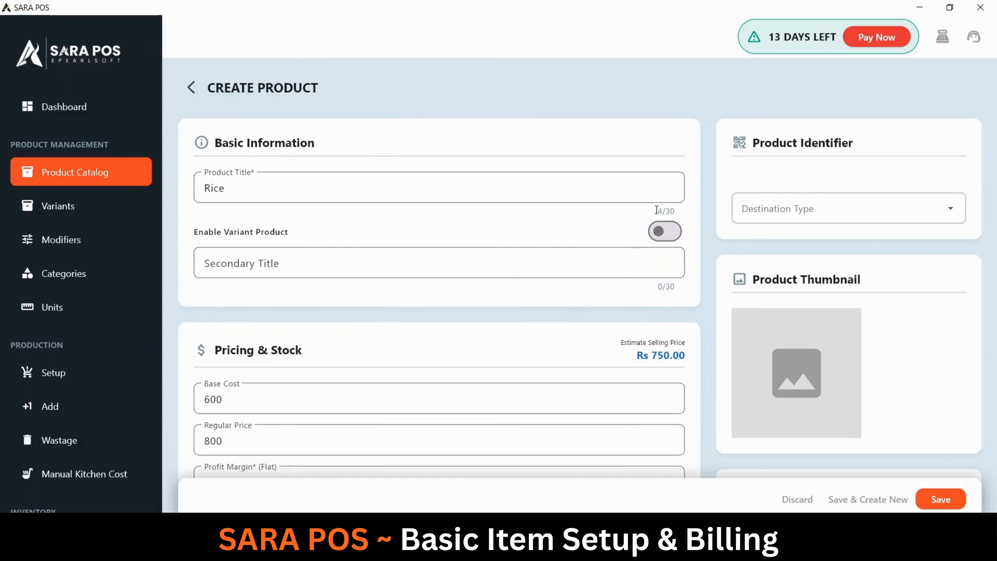
click(790, 213)
click(760, 243)
scroll(804, 207, down, 1)
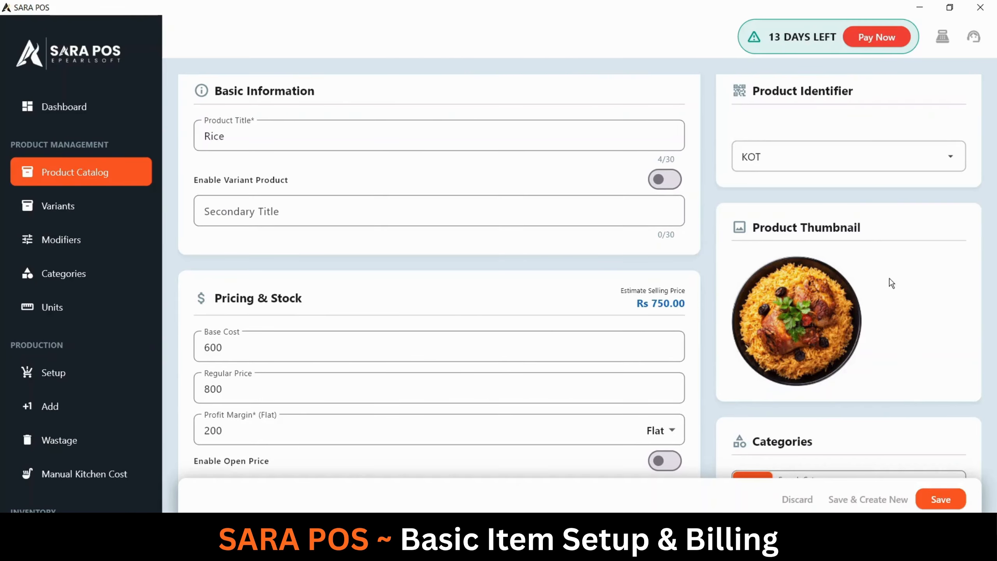
scroll(864, 248, down, 3)
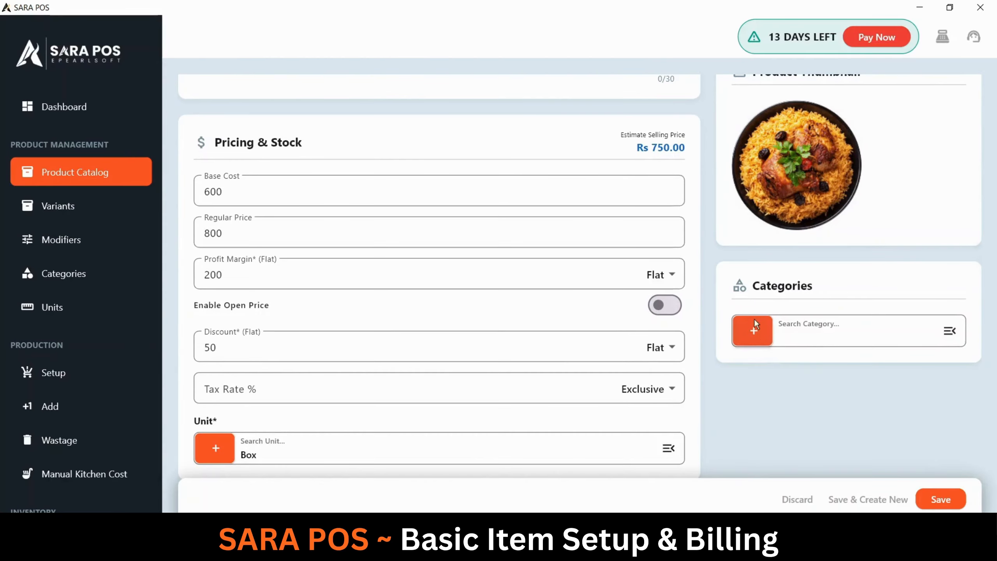
click(753, 331)
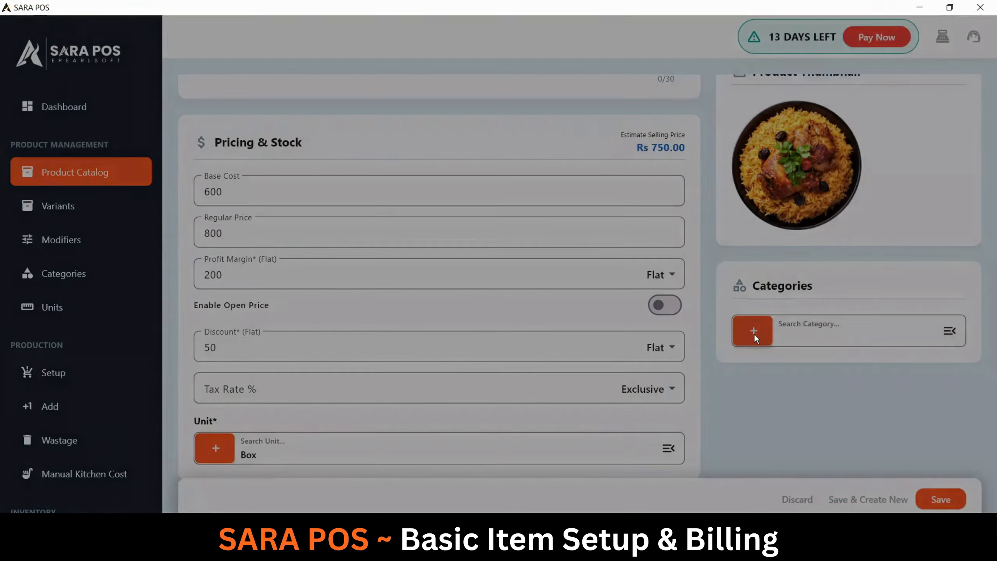
click(687, 73)
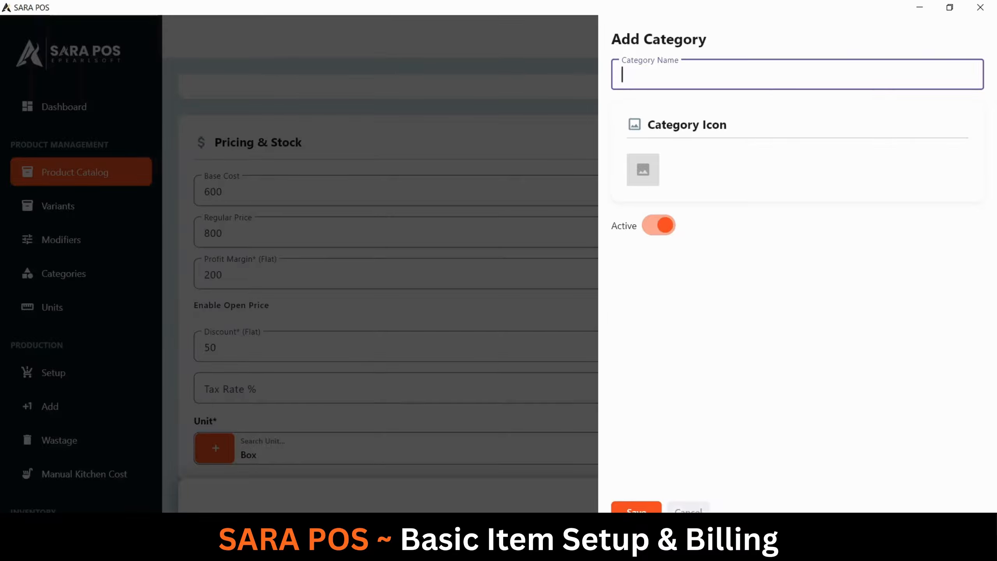
click(687, 510)
Step: Assign the existing Main Food category to the Rice product
click(831, 338)
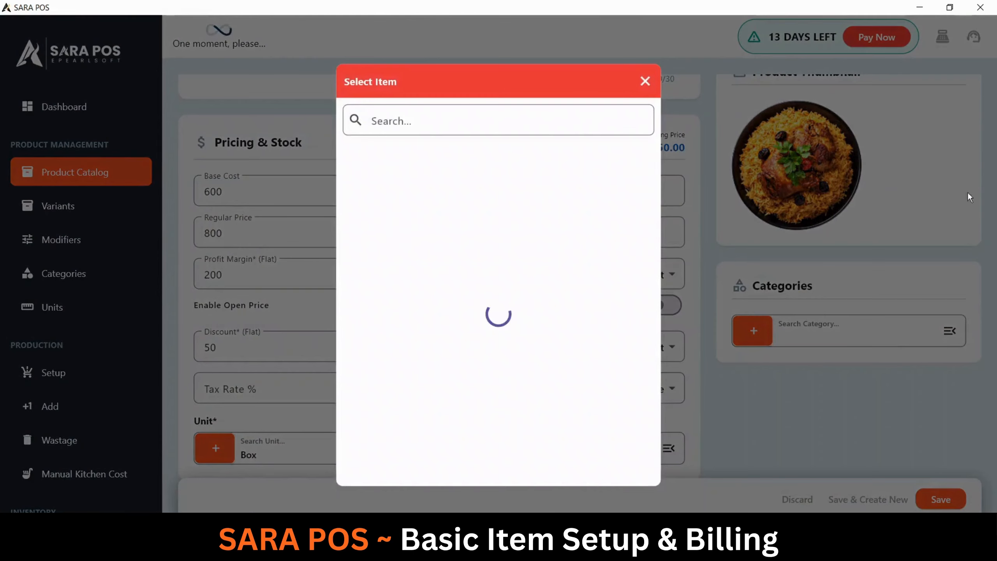
click(411, 165)
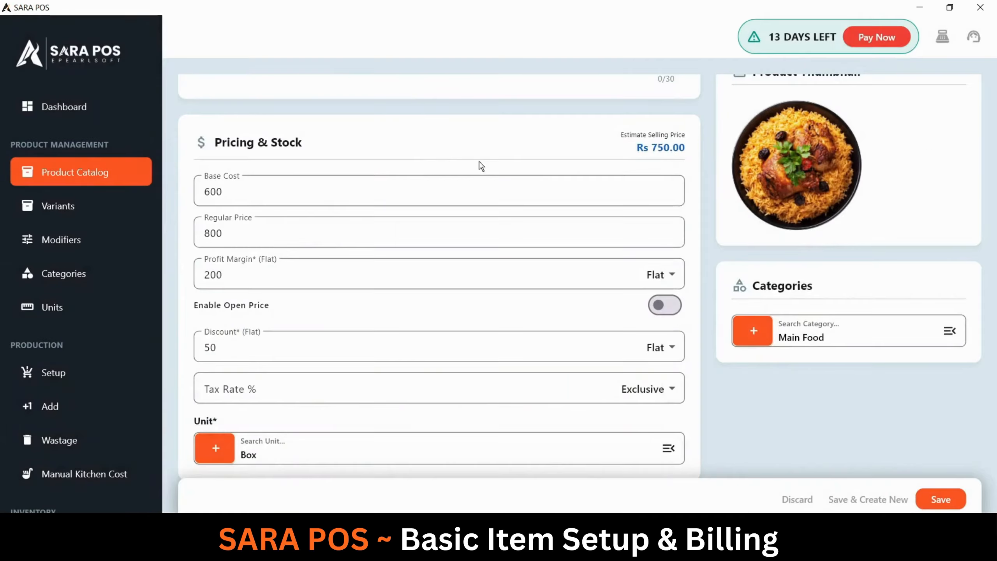
Step: Review the Rice product's form from the basic information and pricing through to the modifiers section
scroll(699, 229, down, 5)
scroll(703, 230, up, 3)
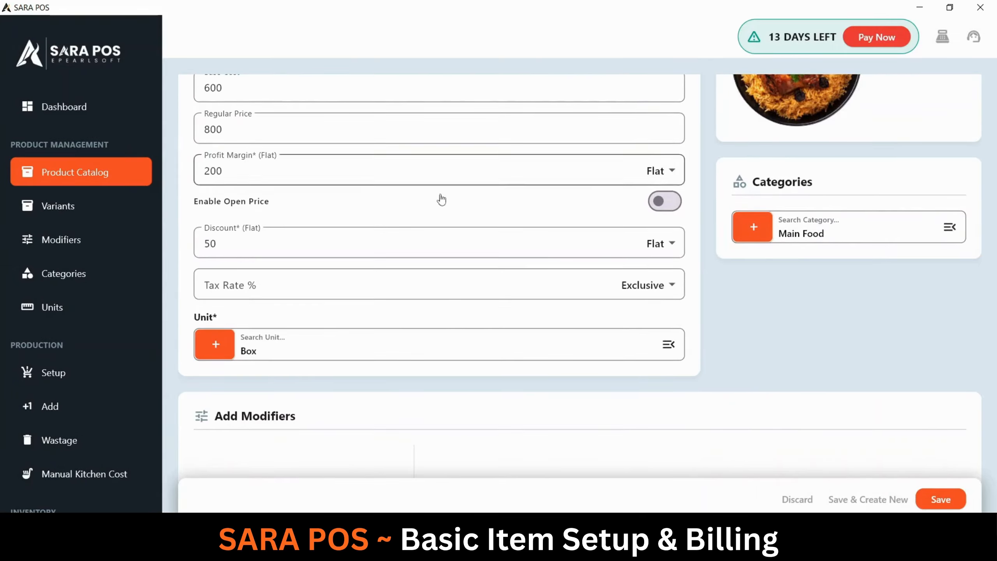
scroll(548, 201, down, 4)
scroll(273, 177, down, 1)
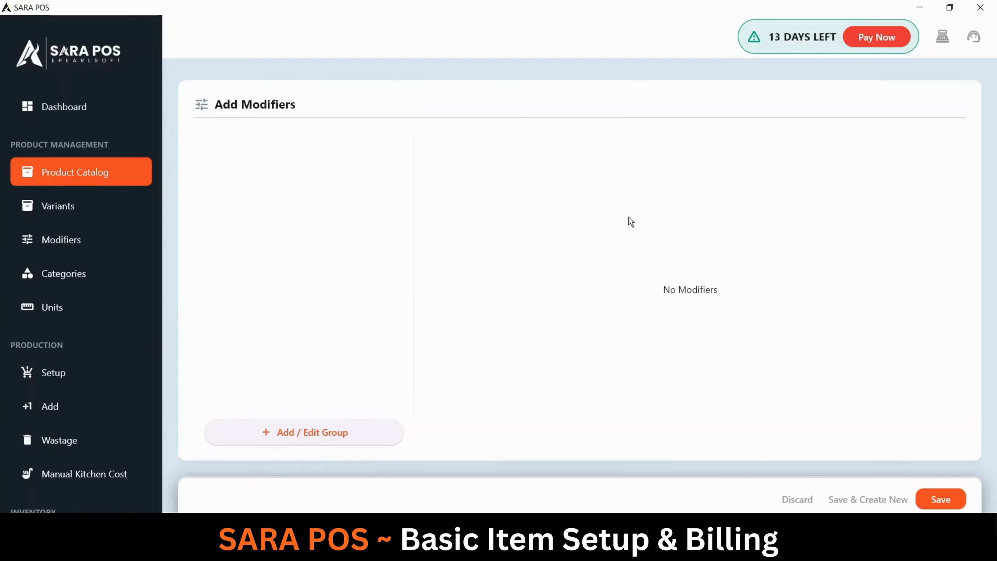
scroll(632, 235, up, 4)
scroll(632, 241, up, 5)
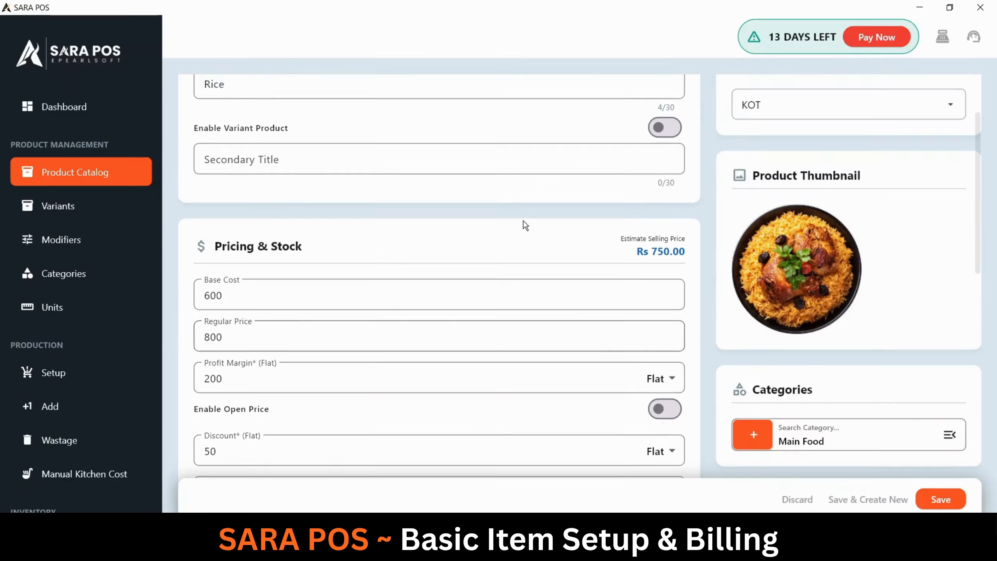
scroll(692, 331, down, 10)
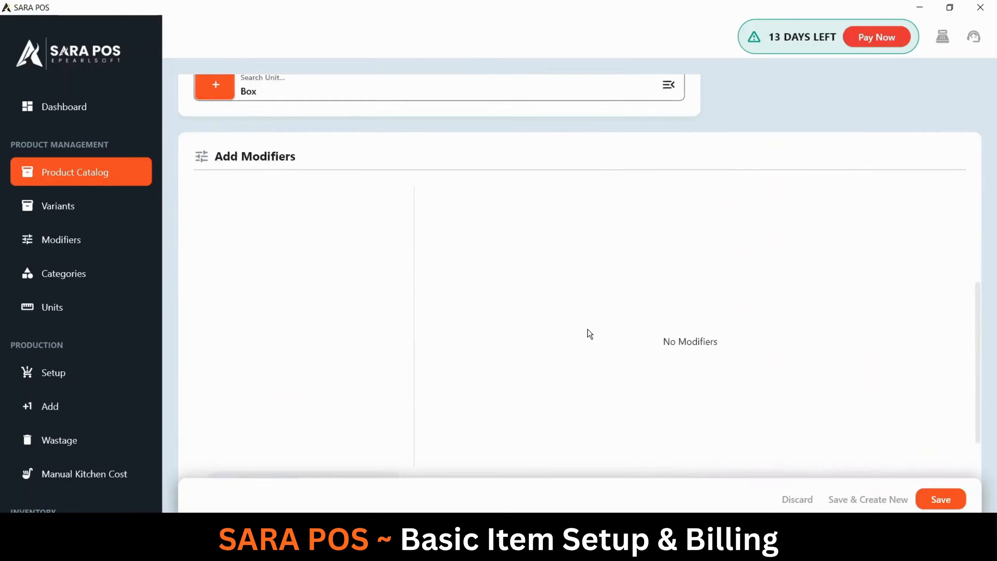
scroll(691, 283, up, 15)
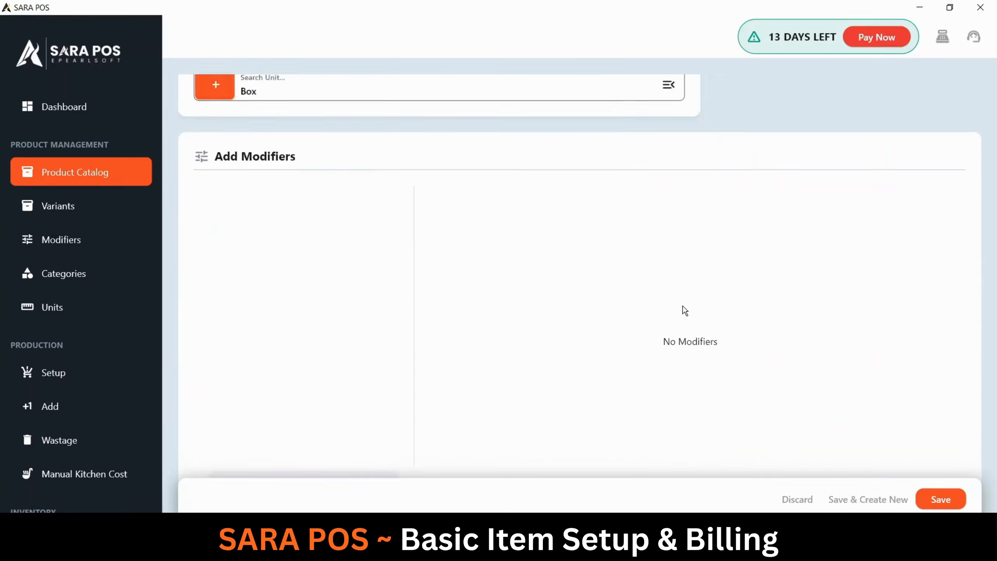
scroll(643, 312, down, 3)
scroll(645, 312, up, 5)
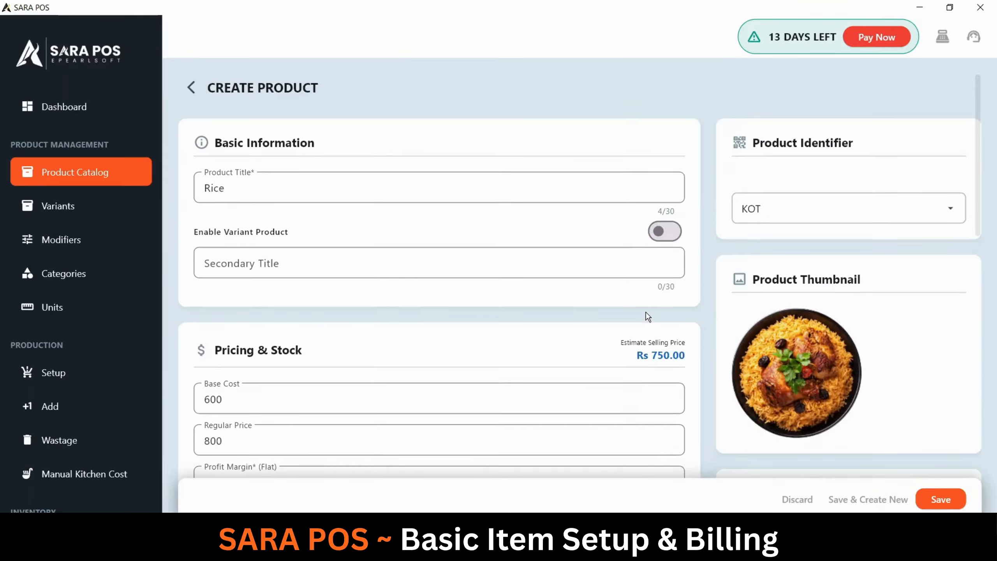
click(284, 194)
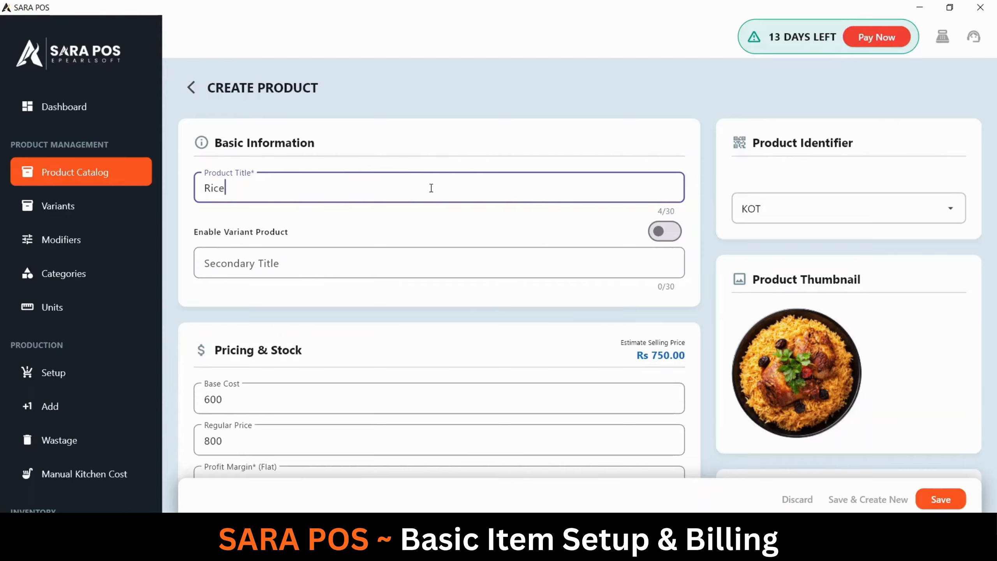
scroll(429, 196, down, 10)
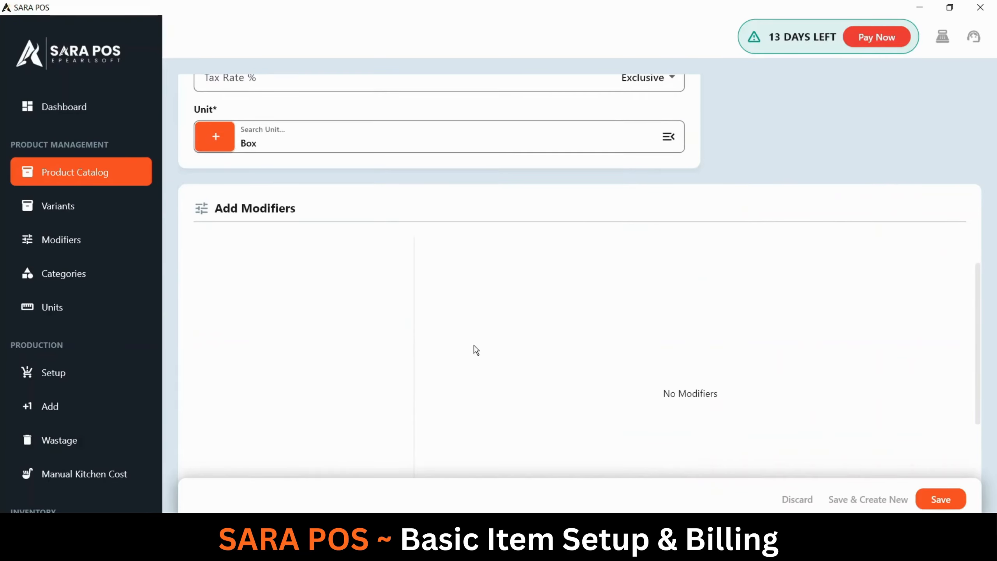
scroll(474, 349, down, 3)
scroll(403, 312, up, 2)
scroll(362, 330, down, 1)
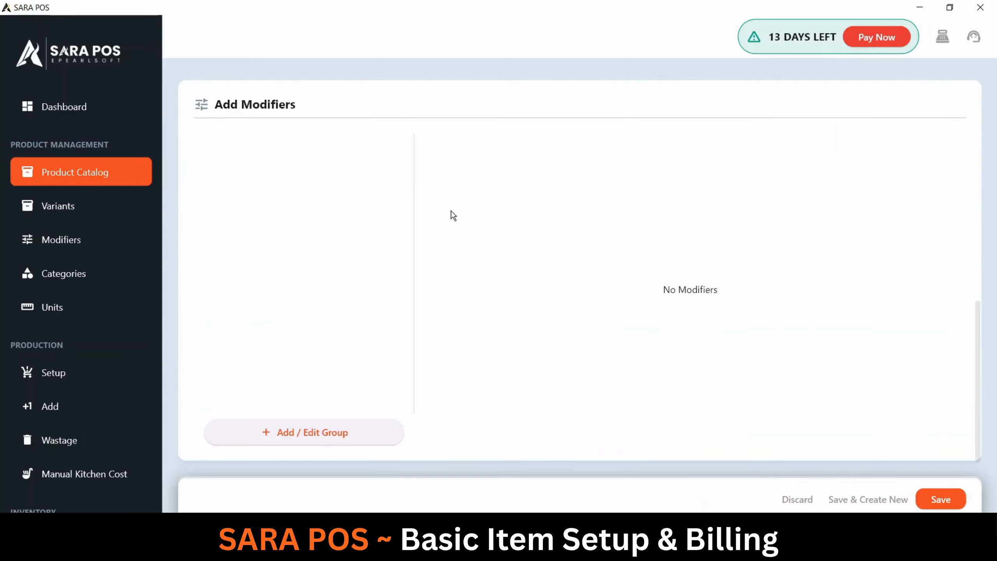
scroll(420, 239, up, 1)
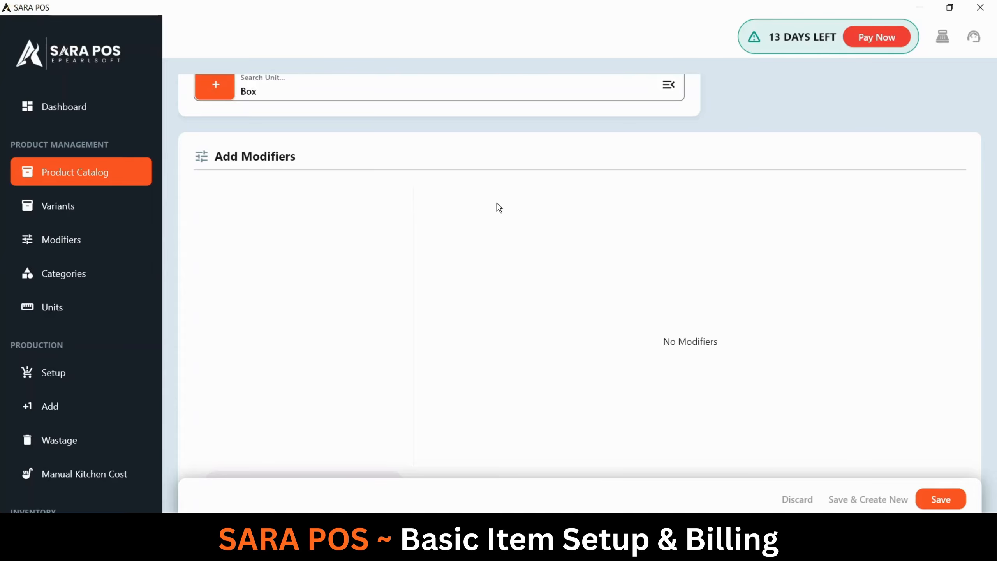
Step: Check the form's variants section and enable the variant product option for Rice
scroll(559, 361, down, 5)
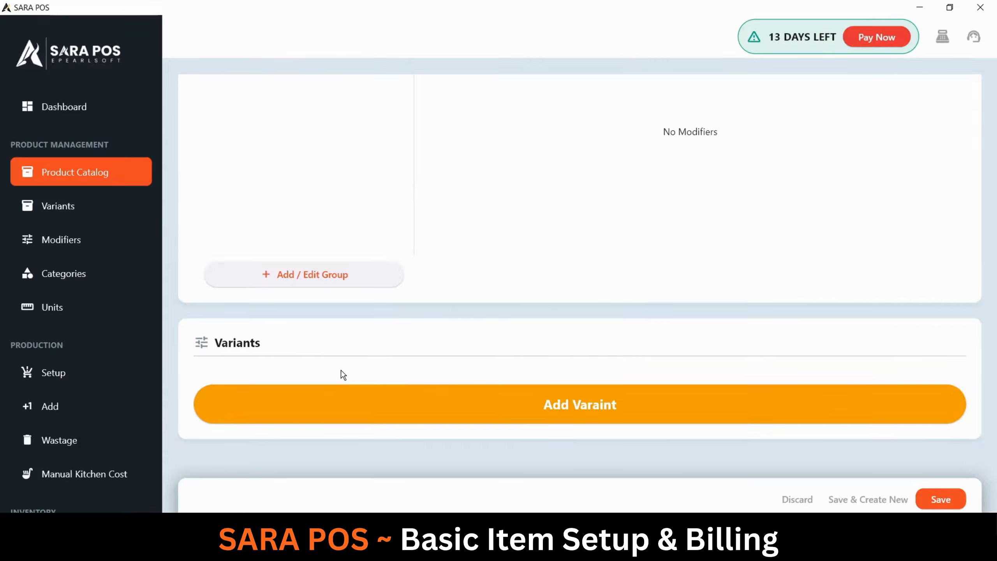
scroll(429, 346, up, 1)
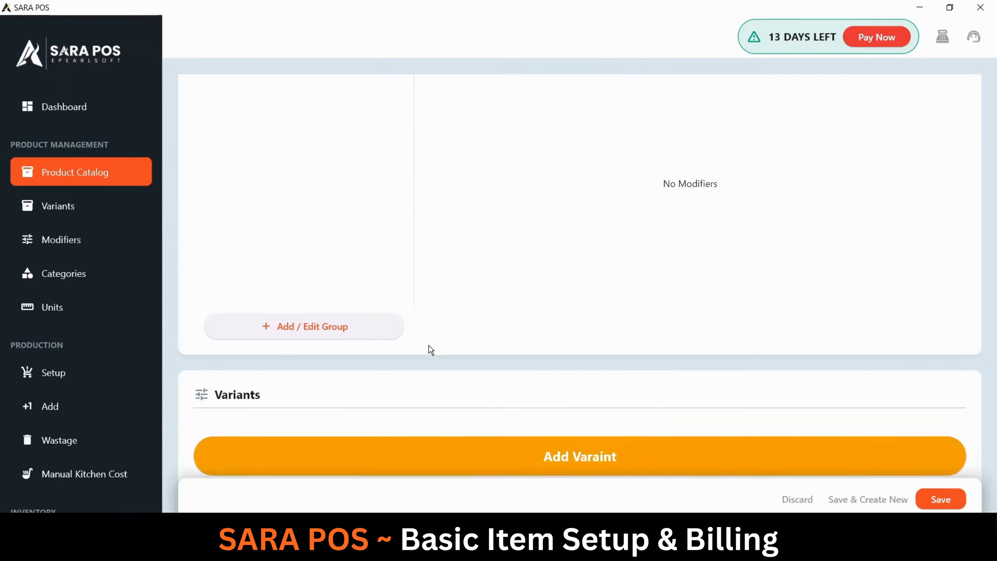
scroll(431, 349, up, 8)
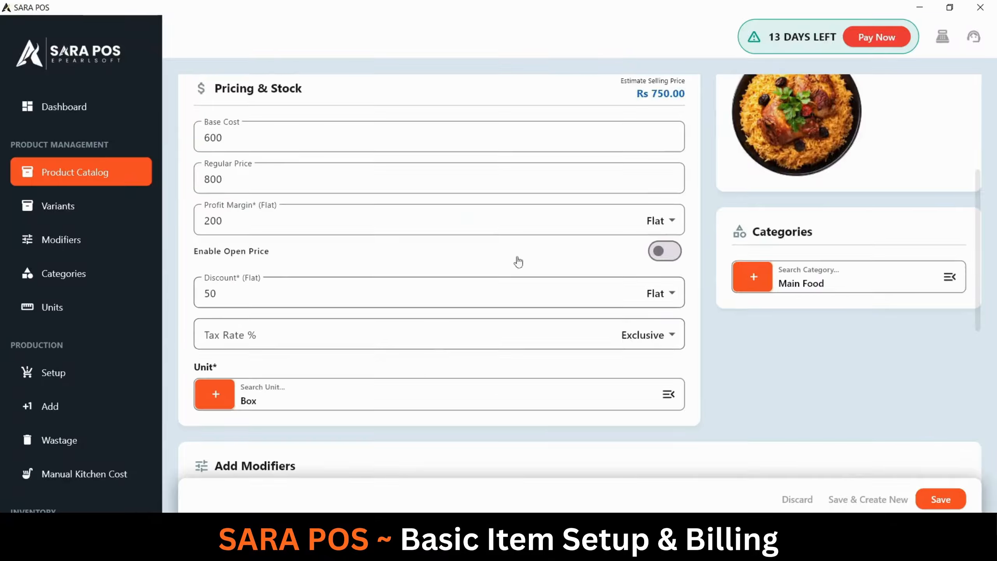
scroll(518, 262, down, 9)
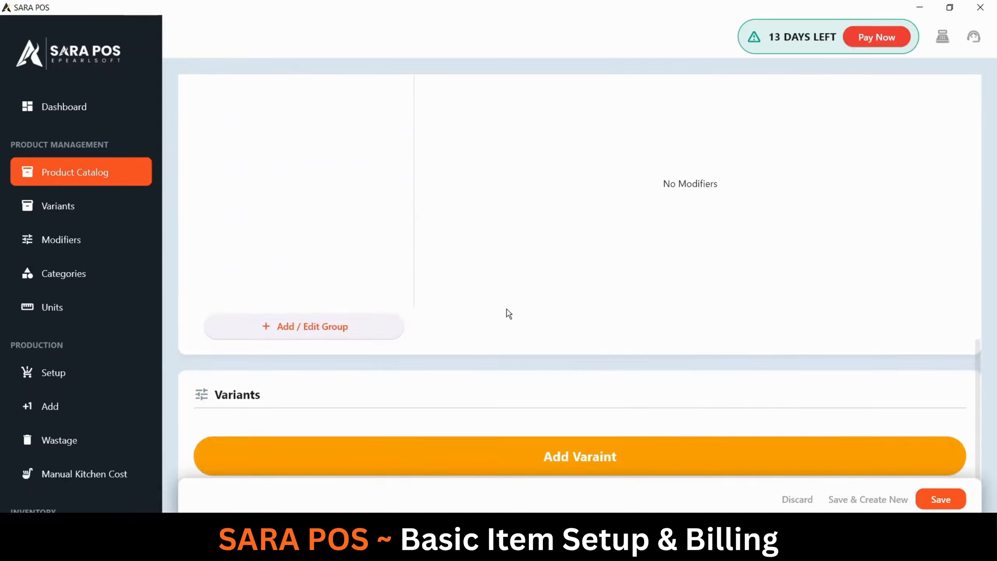
scroll(526, 342, up, 11)
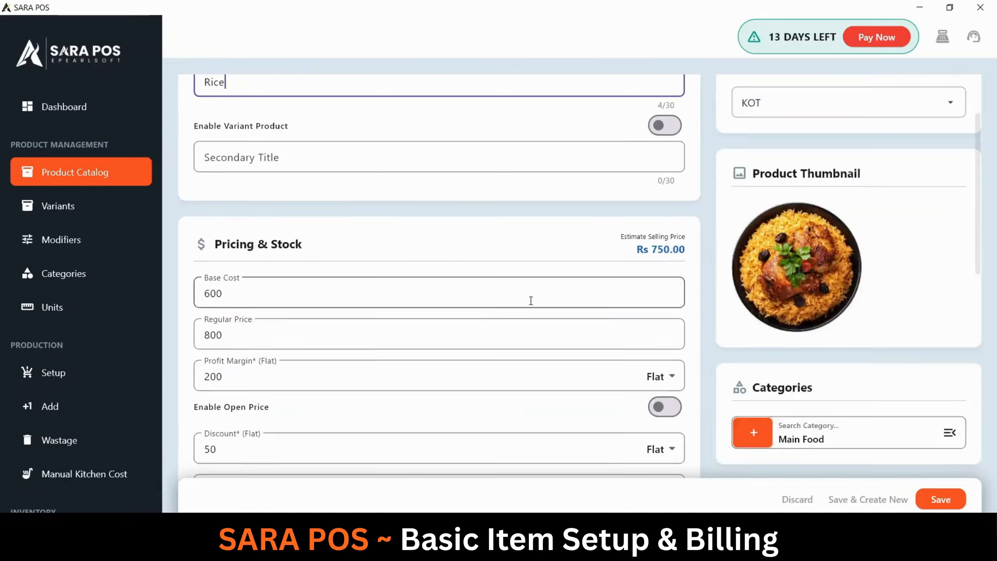
scroll(531, 300, up, 2)
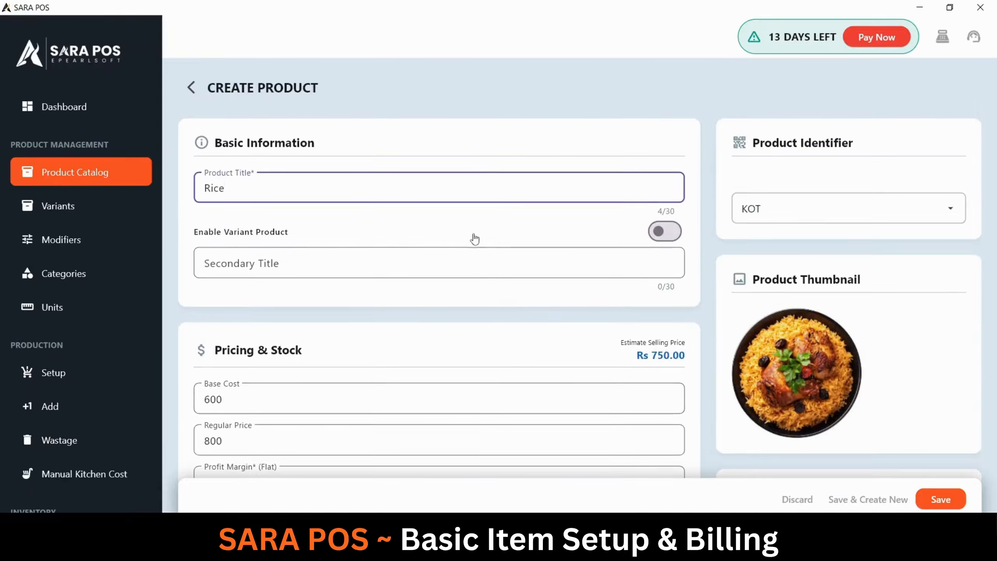
click(650, 233)
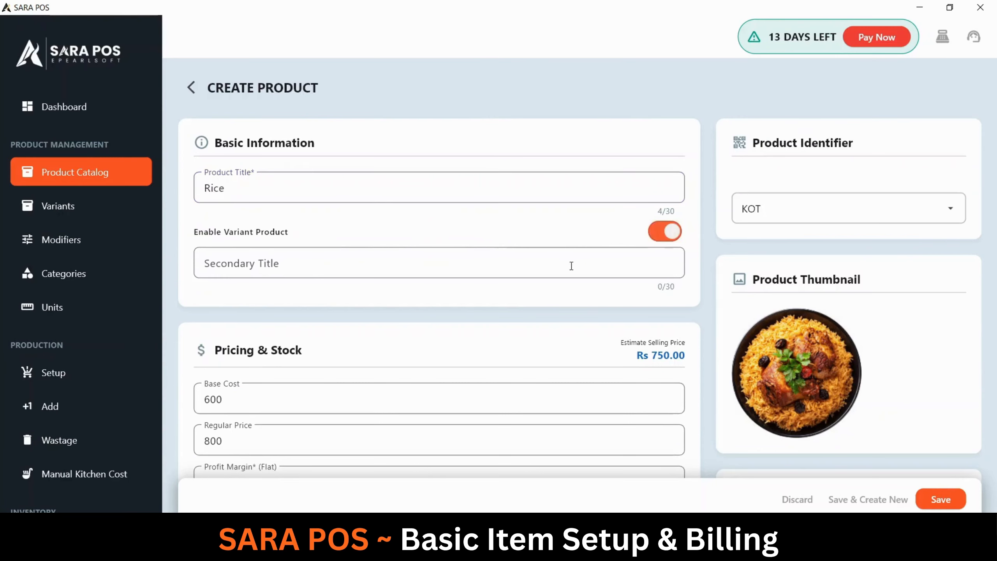
Step: Title the first variant Chiken and add a second variant titled Mutton
scroll(582, 325, down, 14)
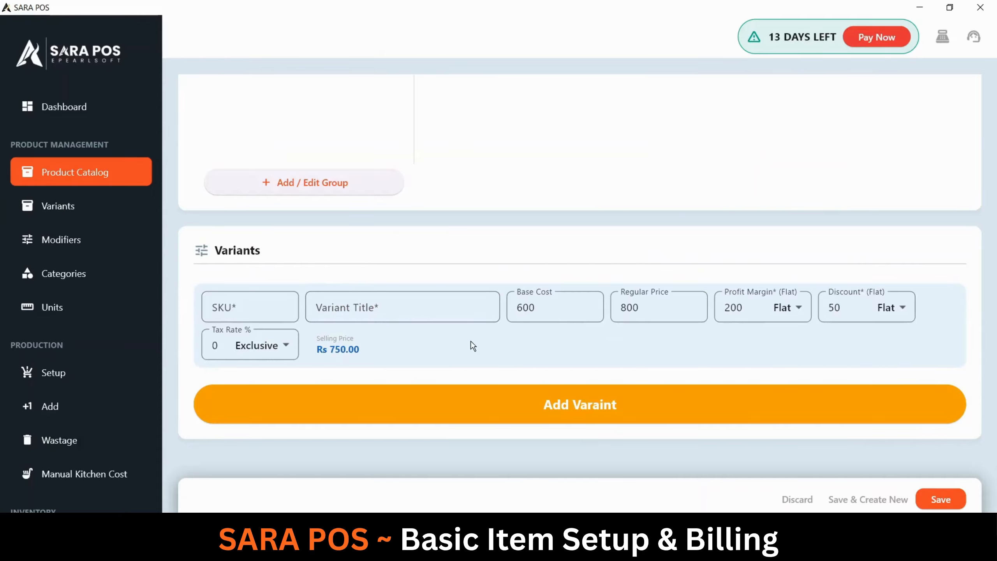
click(392, 299)
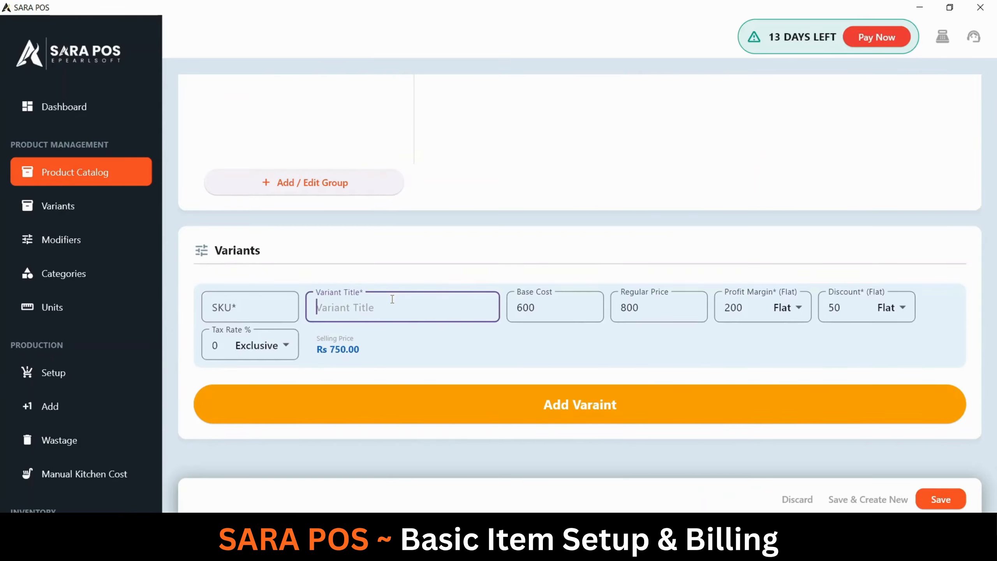
text(Chiken)
click(430, 397)
click(400, 392)
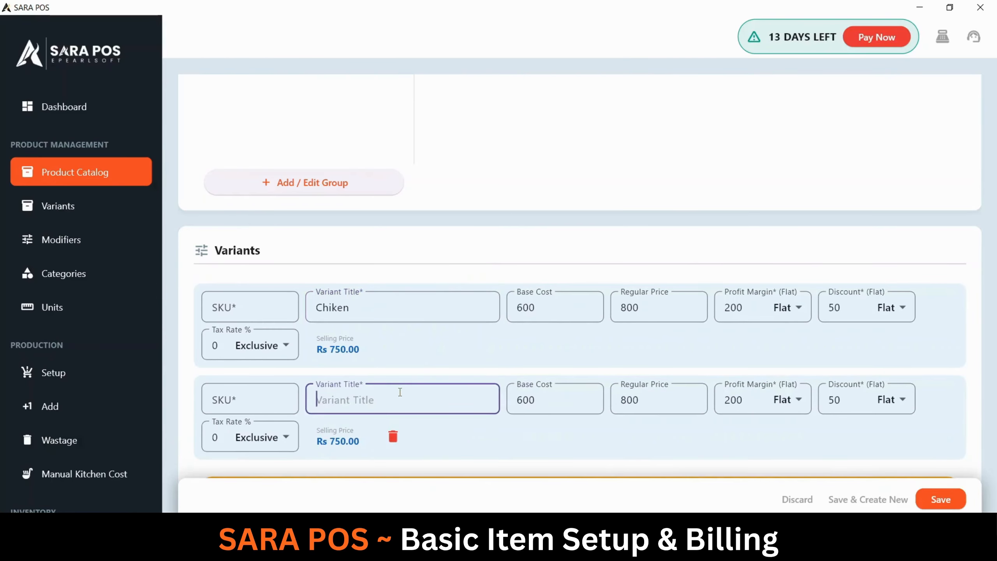
text(Mutton)
Step: Set the Mutton variant's base cost to 1000 and its regular price to 1350
click(549, 406)
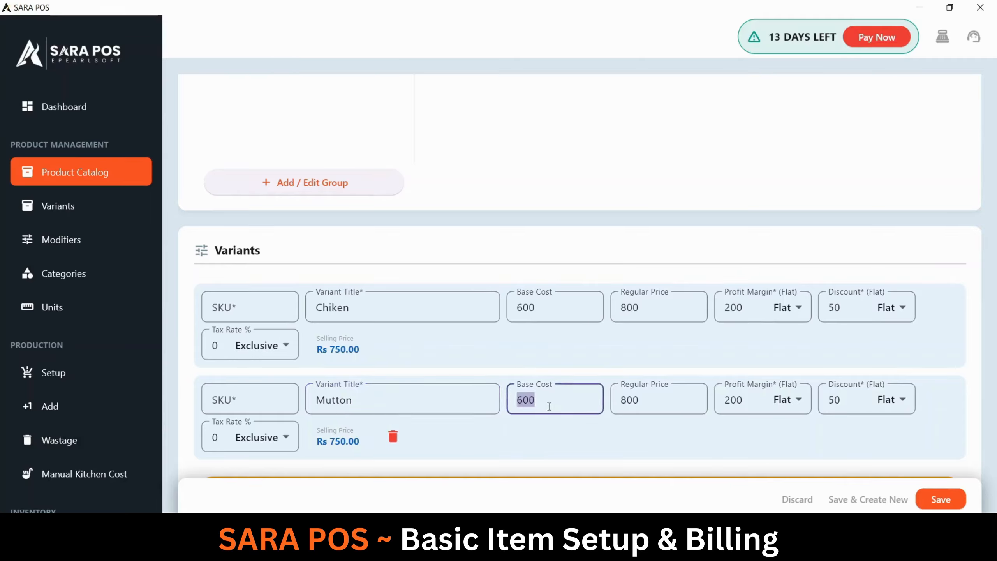
text(1000)
click(660, 398)
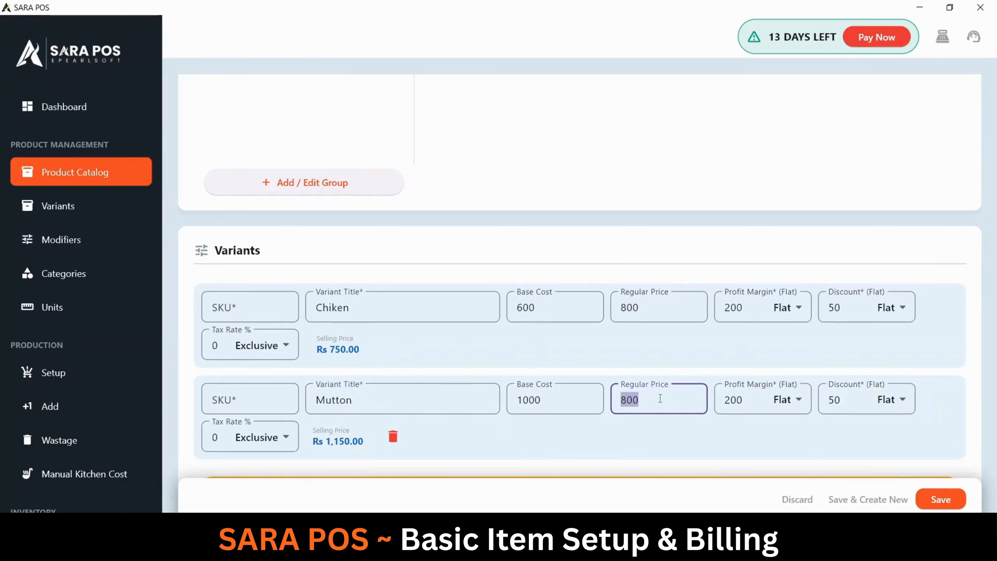
text(1350)
Step: Correct the first variant's title to Chicken
click(408, 314)
text(Chicken)
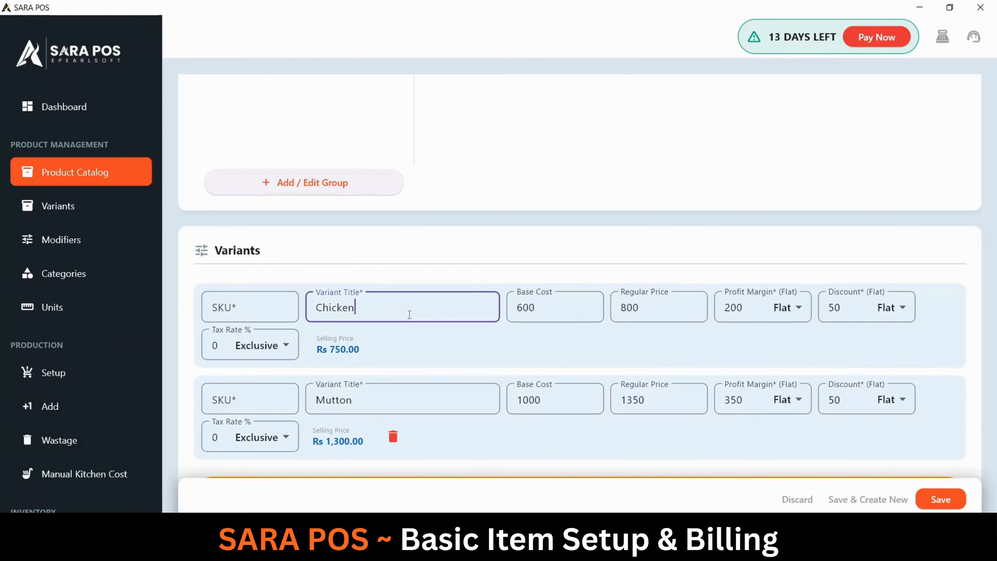
click(483, 342)
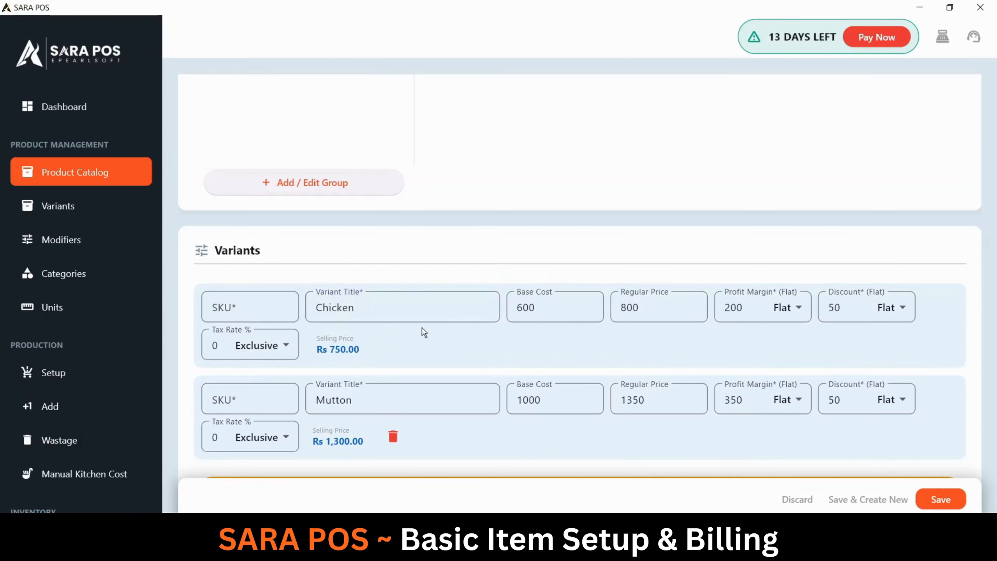
Step: Check both variant rows and save the new Rice product
scroll(668, 446, down, 2)
scroll(669, 429, up, 10)
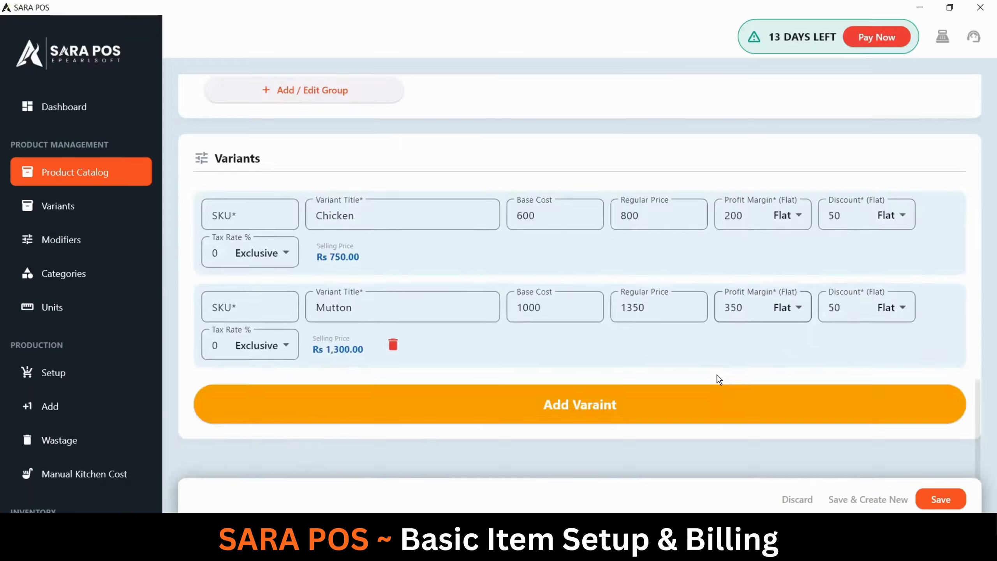
scroll(717, 379, up, 1)
scroll(716, 378, down, 1)
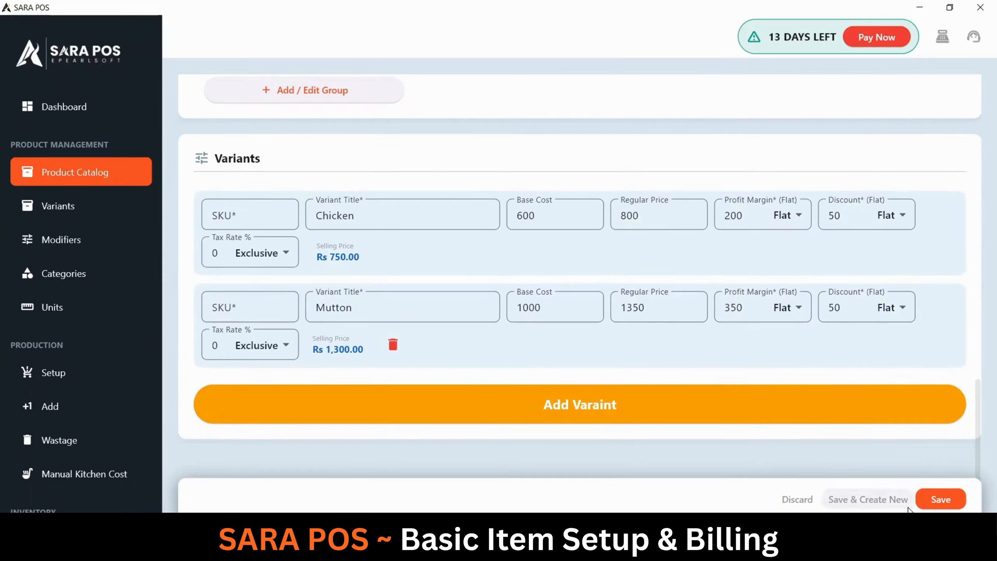
click(938, 500)
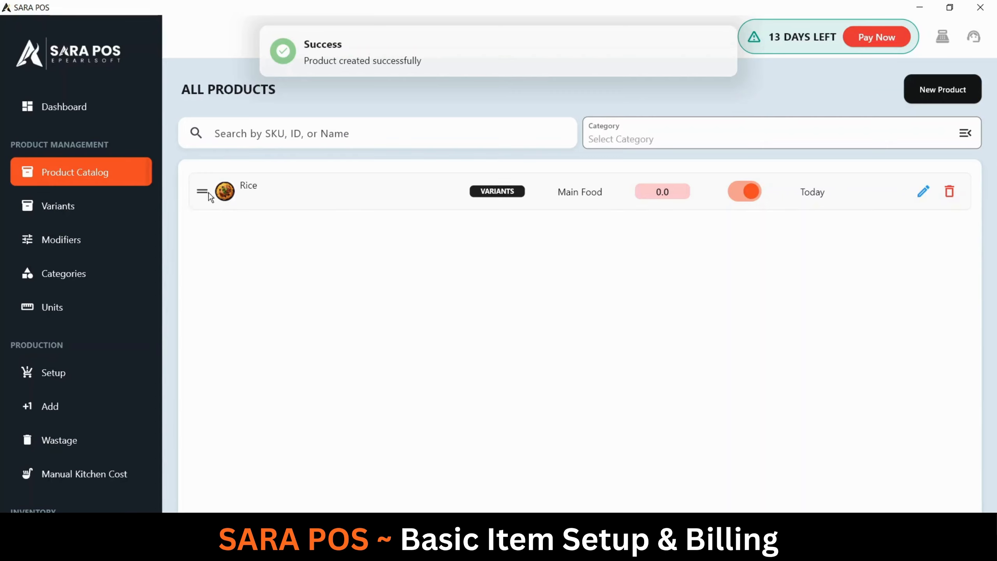
Step: Open the Rice product's Chicken variant for editing and check its name and parent product
click(54, 210)
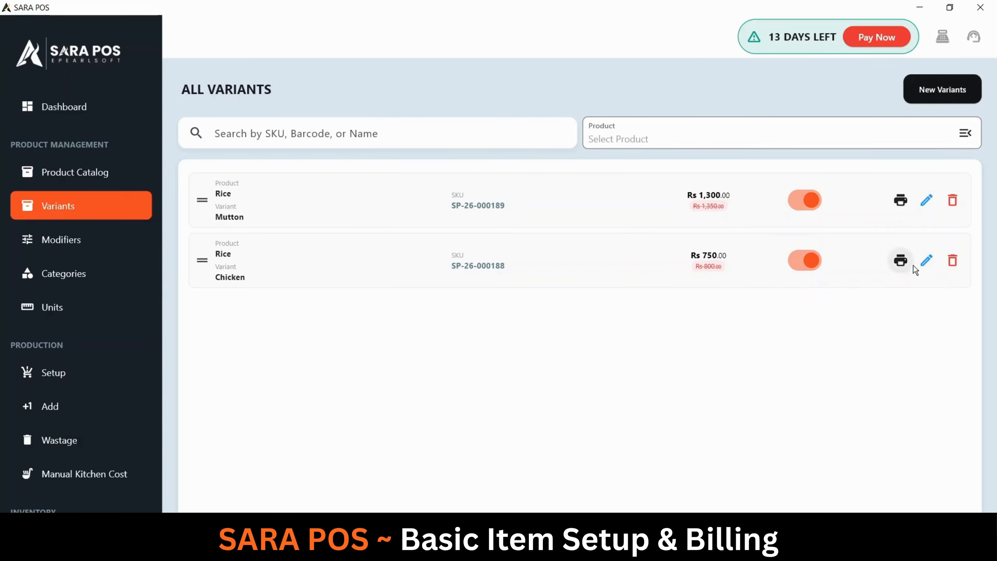
click(926, 261)
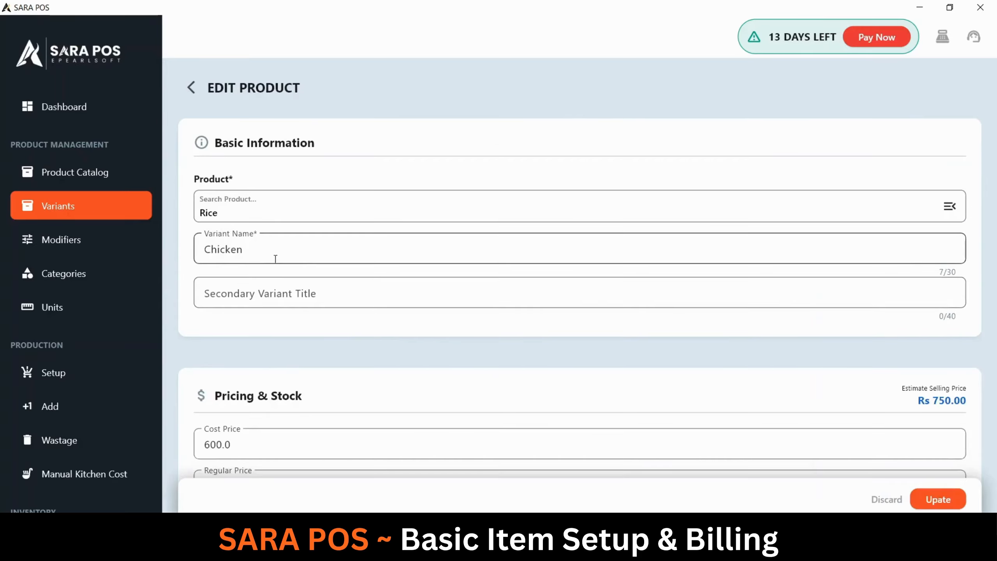
click(262, 250)
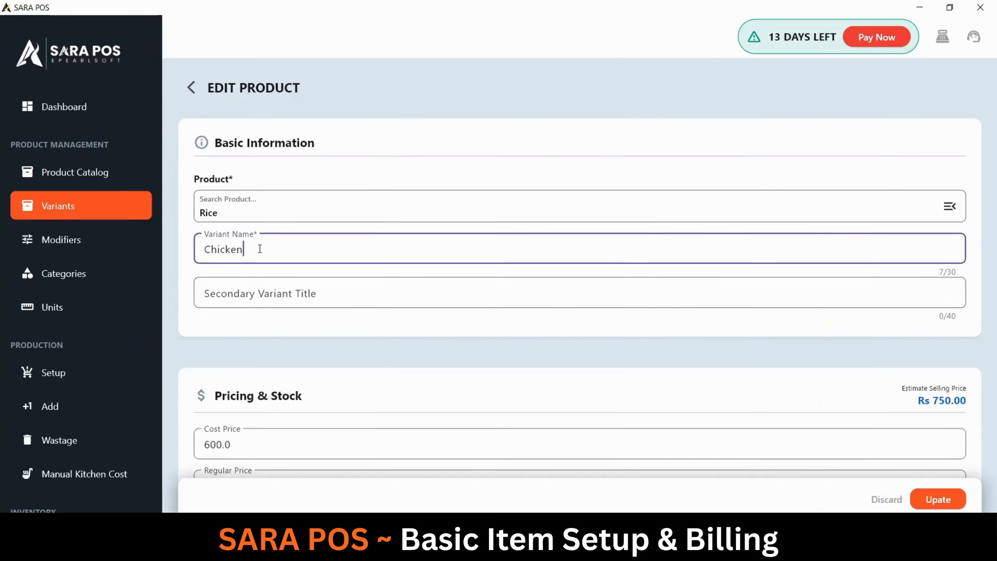
double_click(259, 249)
click(289, 207)
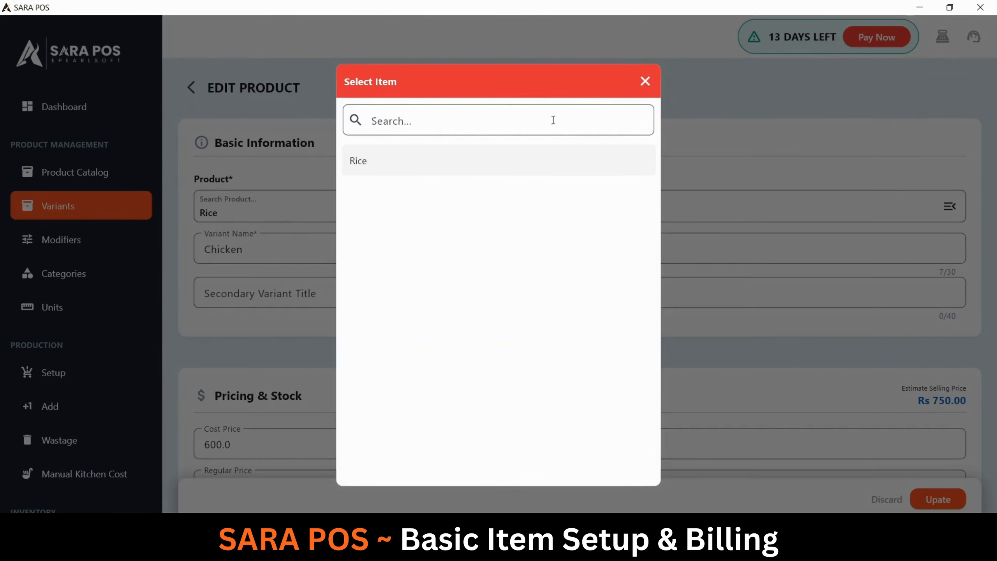
click(645, 81)
Step: Enable open price for the Chicken variant and save the update
scroll(471, 255, down, 3)
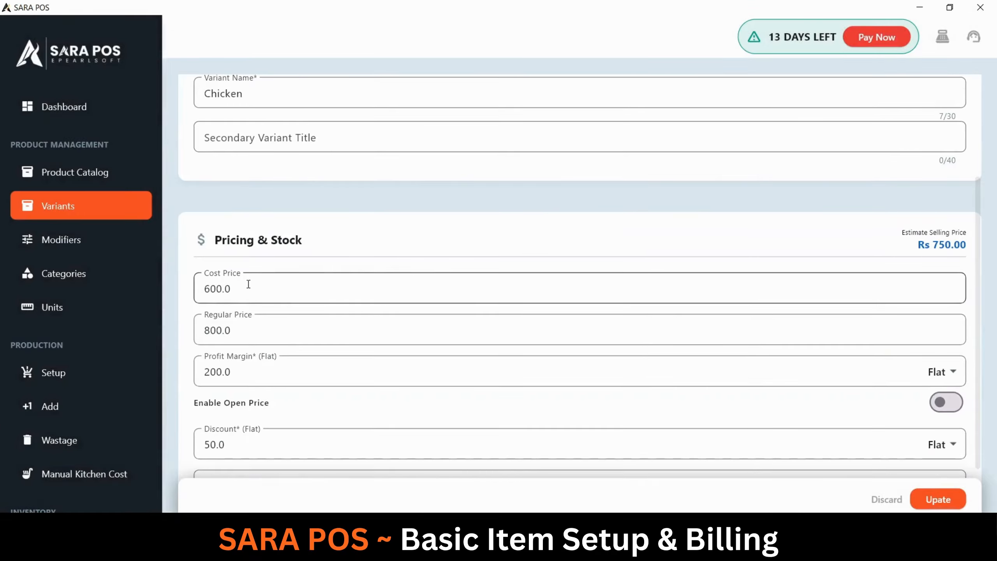
scroll(261, 299, down, 1)
scroll(267, 307, down, 1)
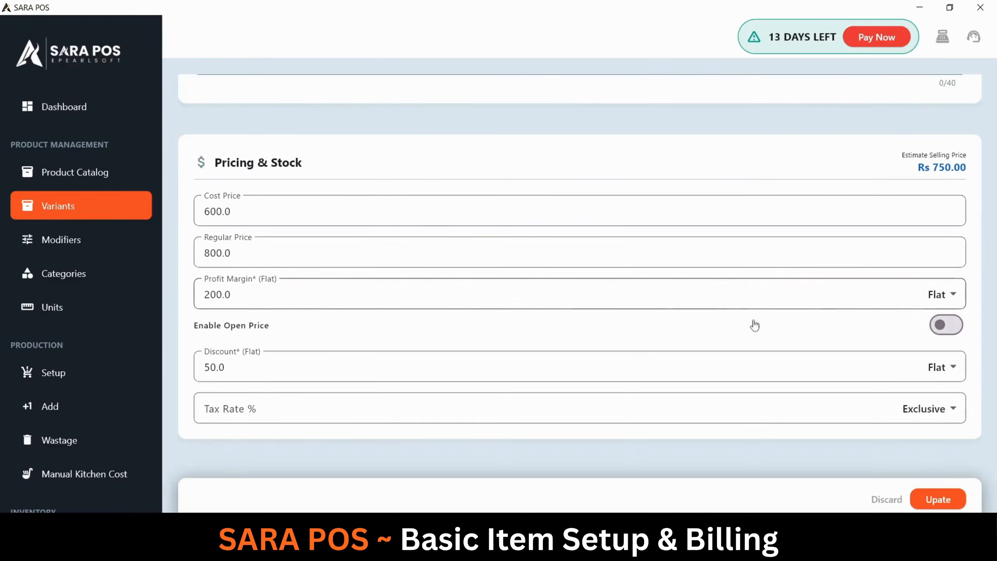
click(946, 325)
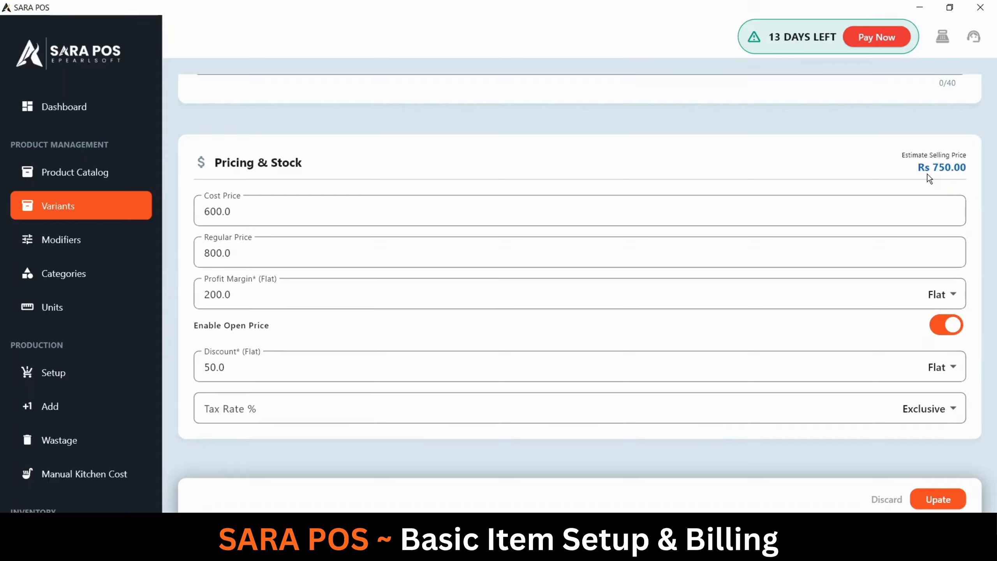
click(902, 334)
click(945, 329)
click(935, 497)
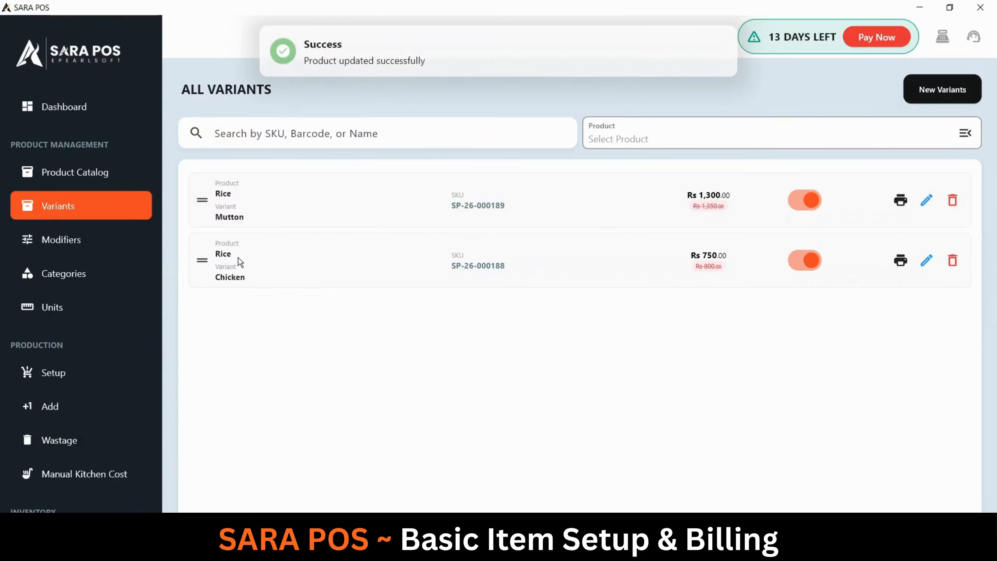
Step: Enable open price for the Rice product's Mutton variant and save the update
click(926, 202)
scroll(528, 385, down, 5)
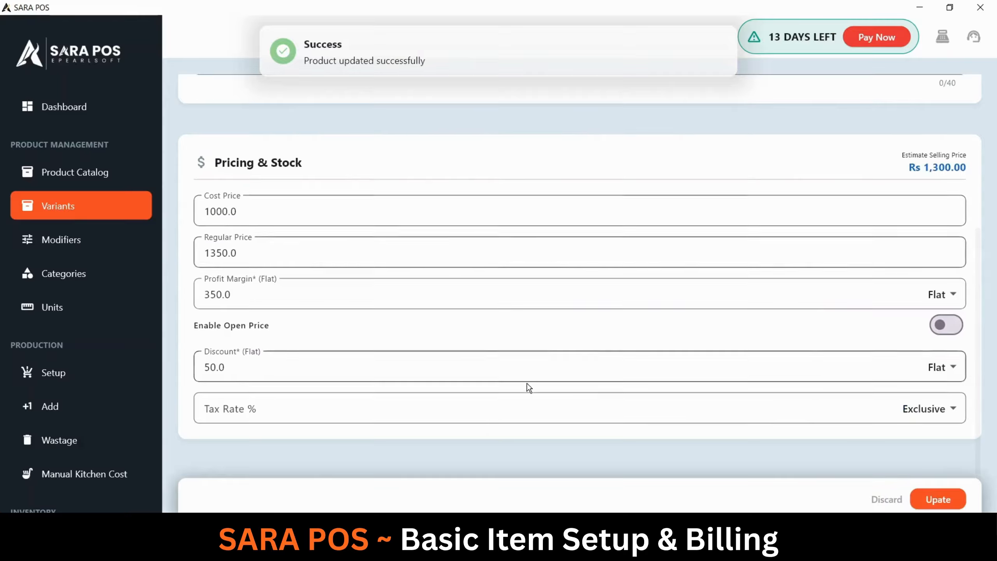
click(946, 324)
click(938, 500)
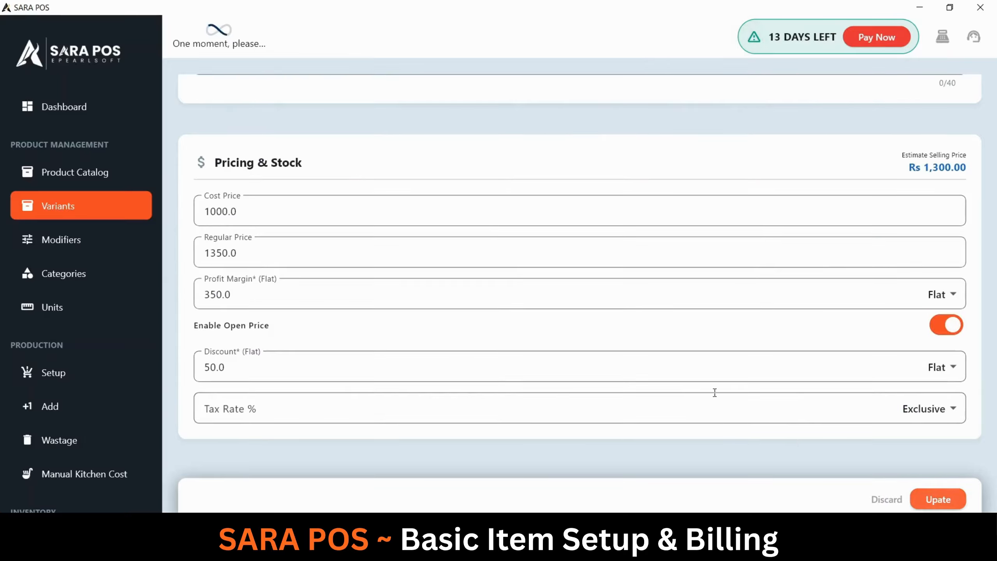
scroll(618, 331, up, 5)
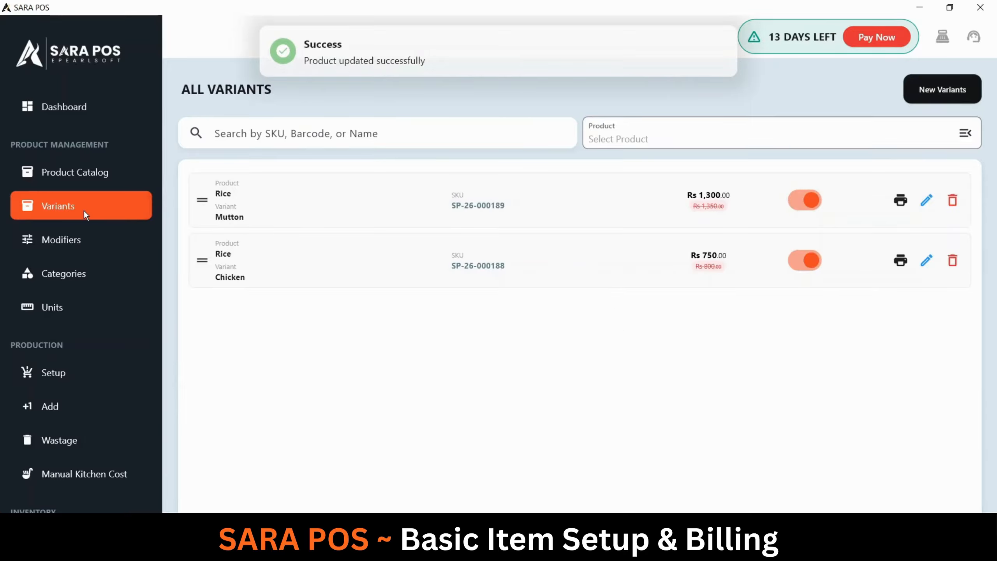
Step: Review the Main Food category's name, icon and active setting, leaving them unedited
click(55, 278)
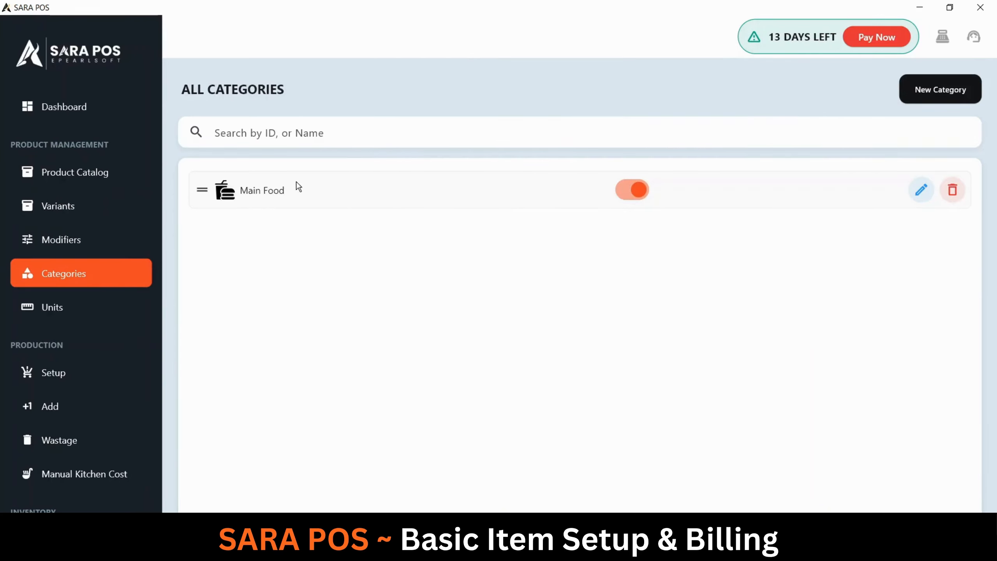
click(921, 190)
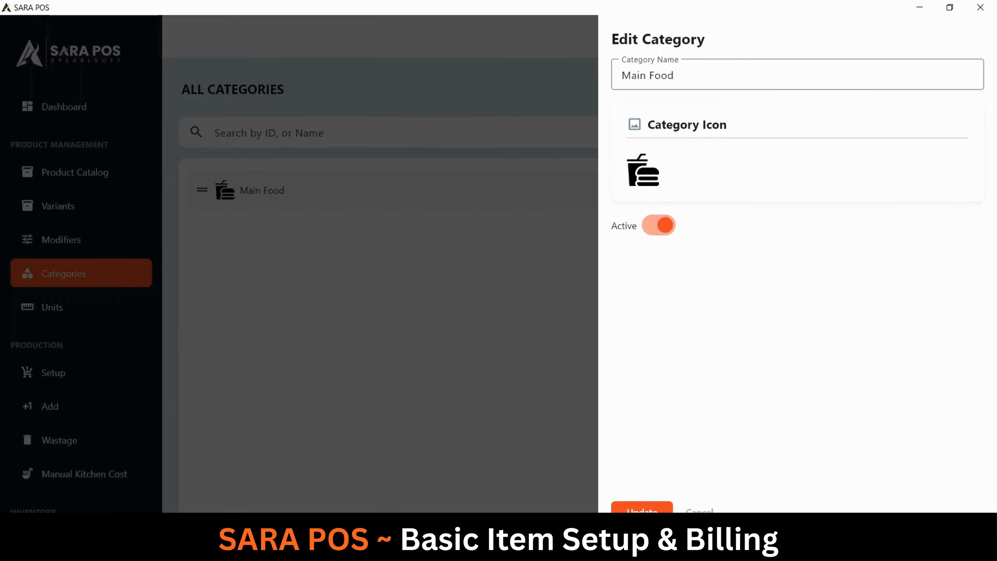
click(699, 512)
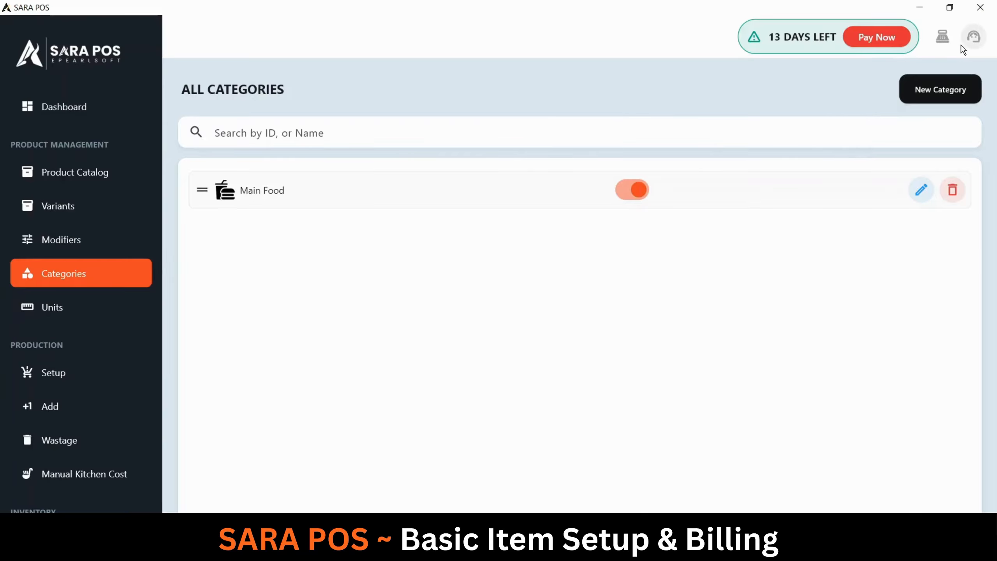
Step: Switch to the POS billing view and start the register with opening cash of Rs 1000
click(943, 38)
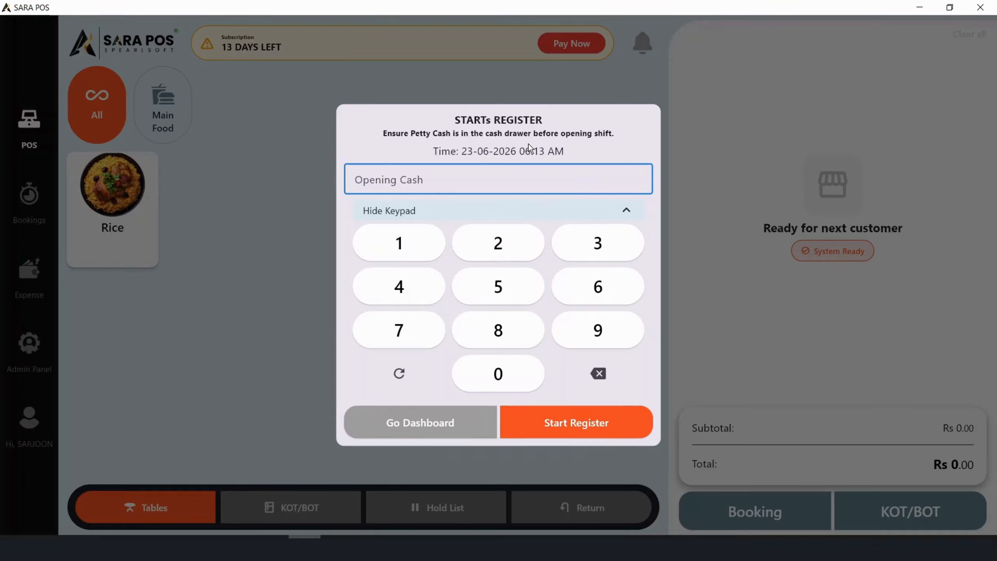
click(452, 179)
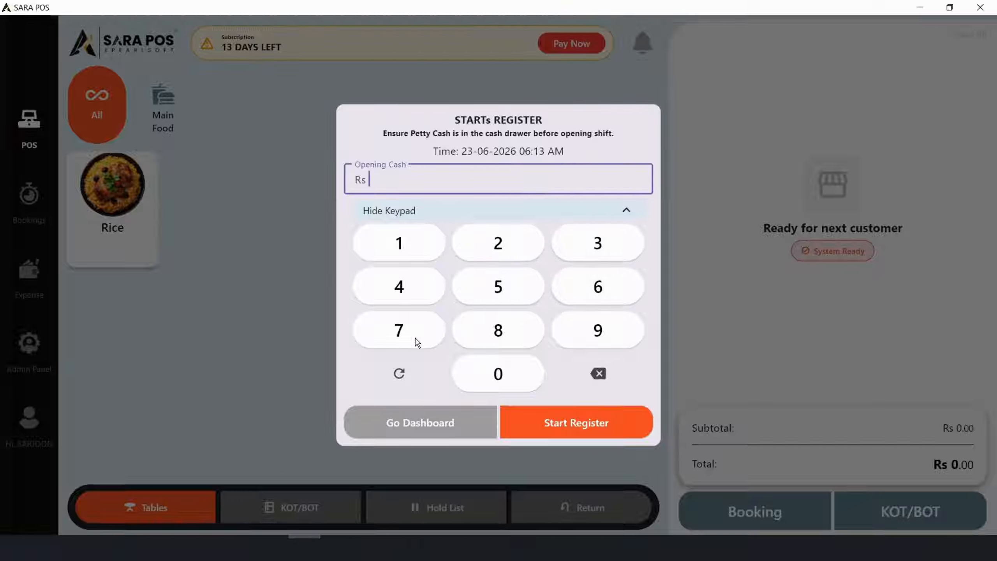
click(424, 245)
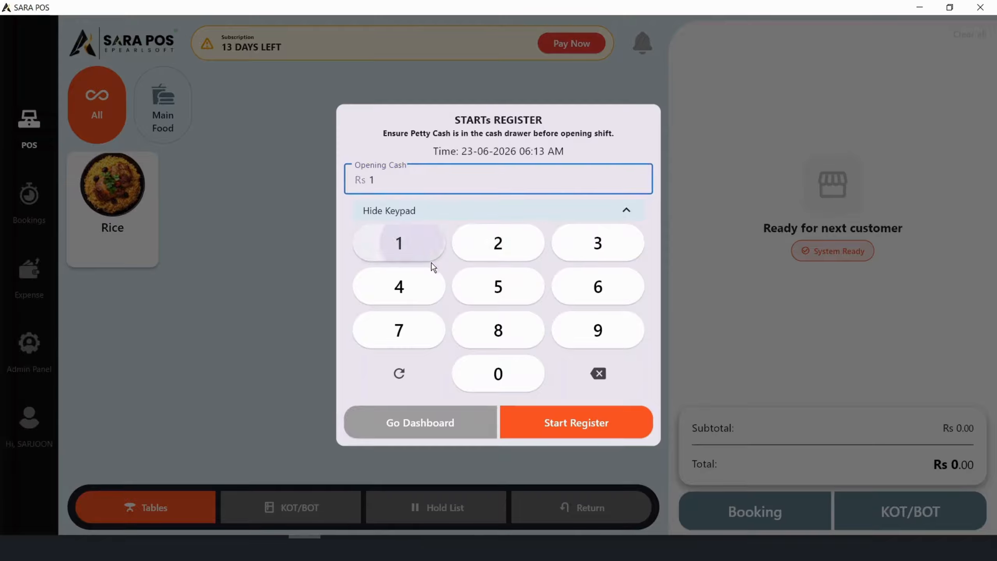
double_click(511, 382)
click(512, 382)
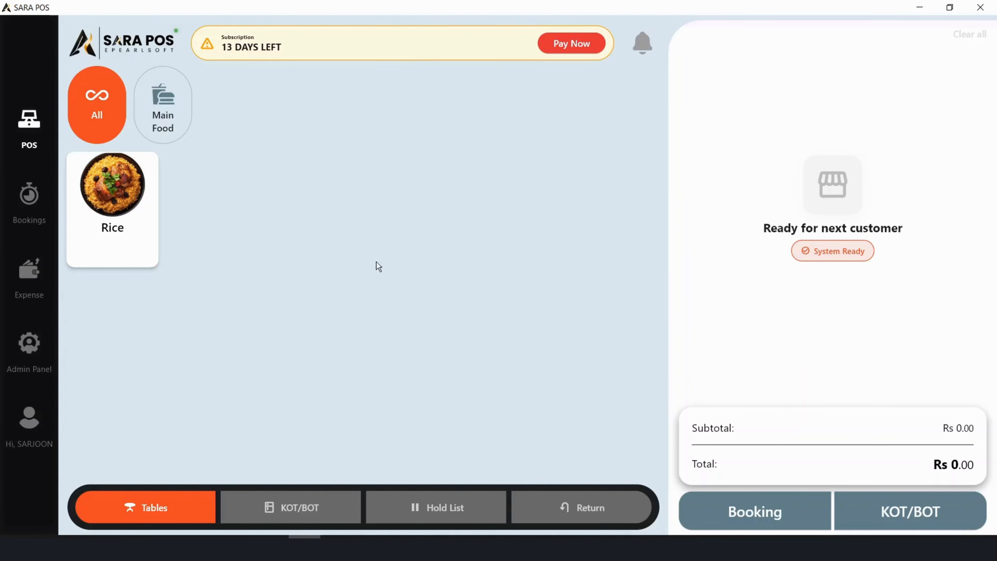
Step: Compare the product listings under the Main Food category and under All
click(164, 120)
click(110, 117)
click(164, 112)
click(107, 122)
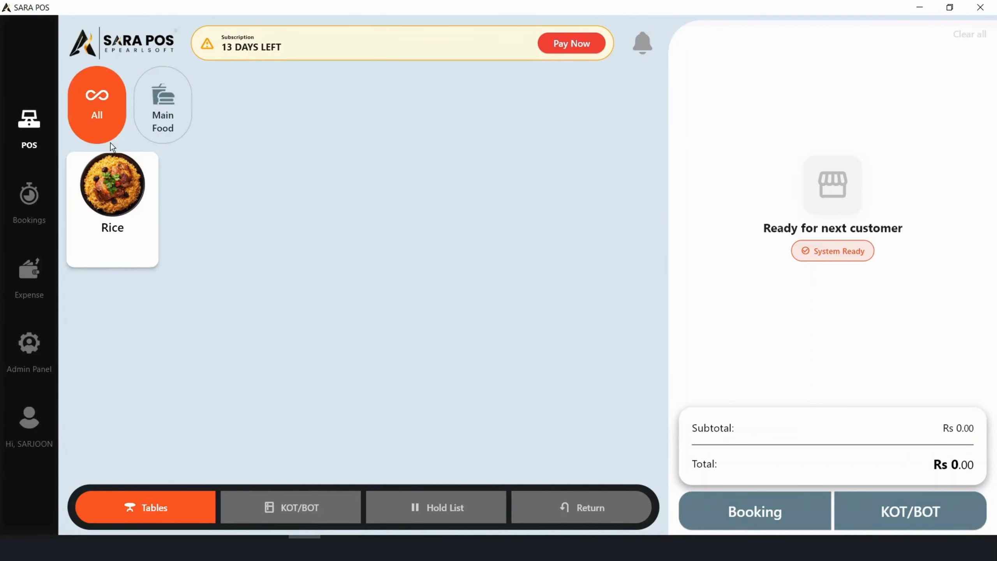
Step: Add the Chicken variant of Rice to the bill with a quantity of 2
click(114, 219)
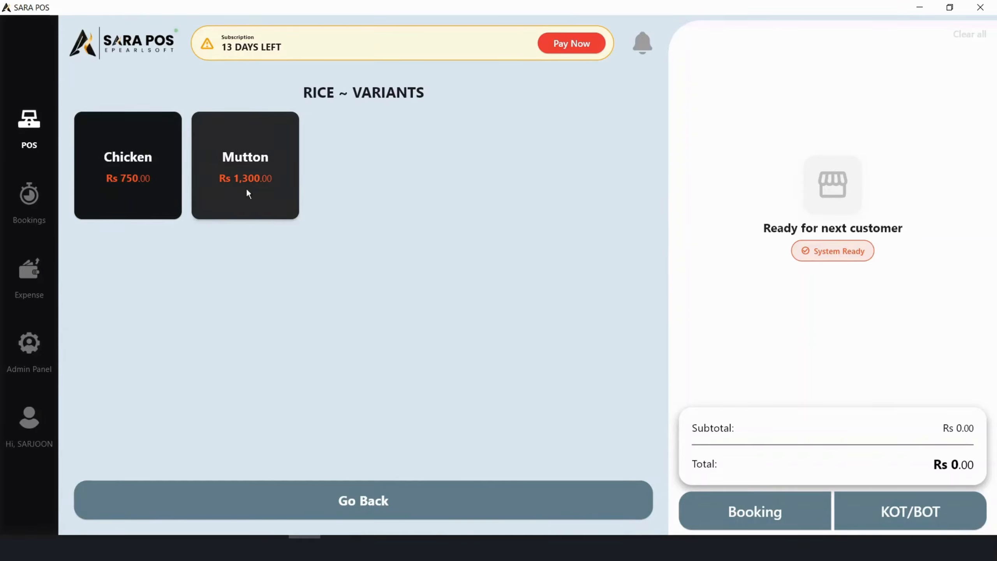
click(130, 167)
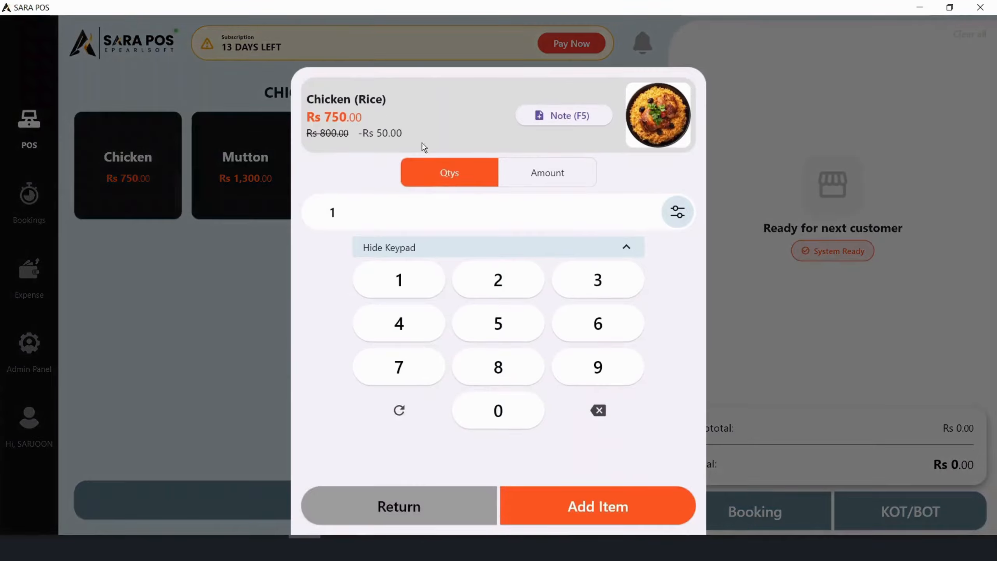
click(506, 284)
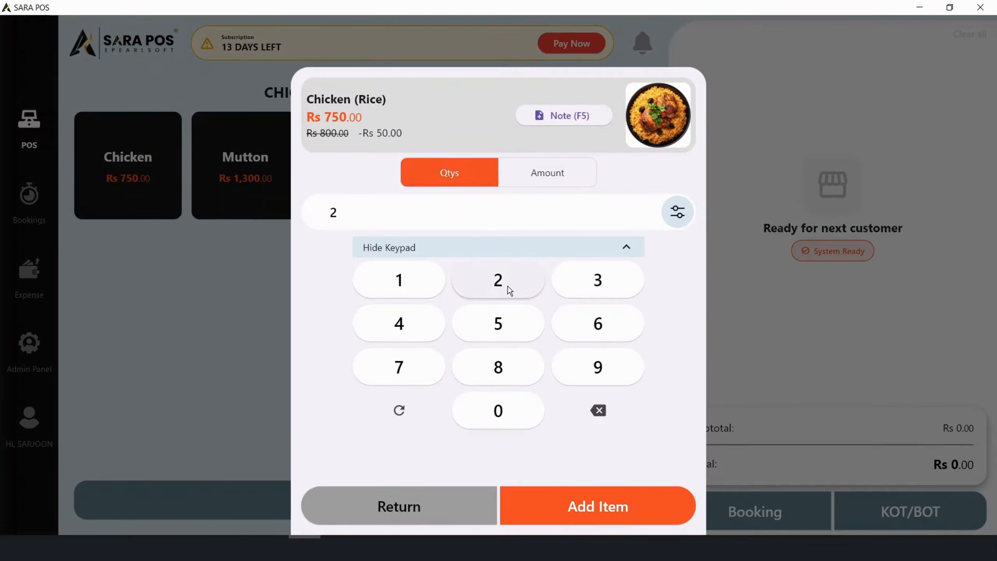
click(586, 516)
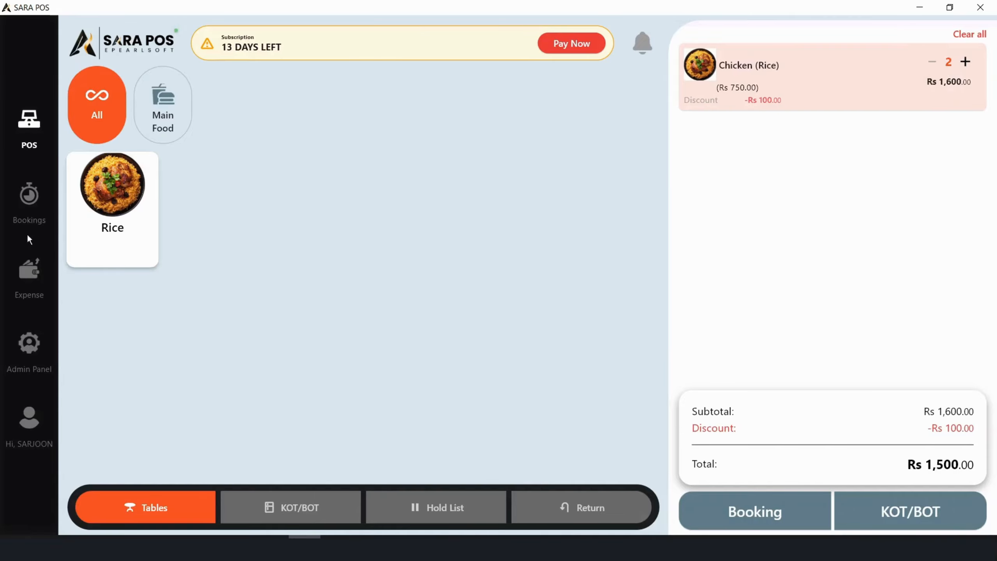
Step: Add the Mutton variant of Rice to the bill by amount, using an amount of 2000
click(138, 204)
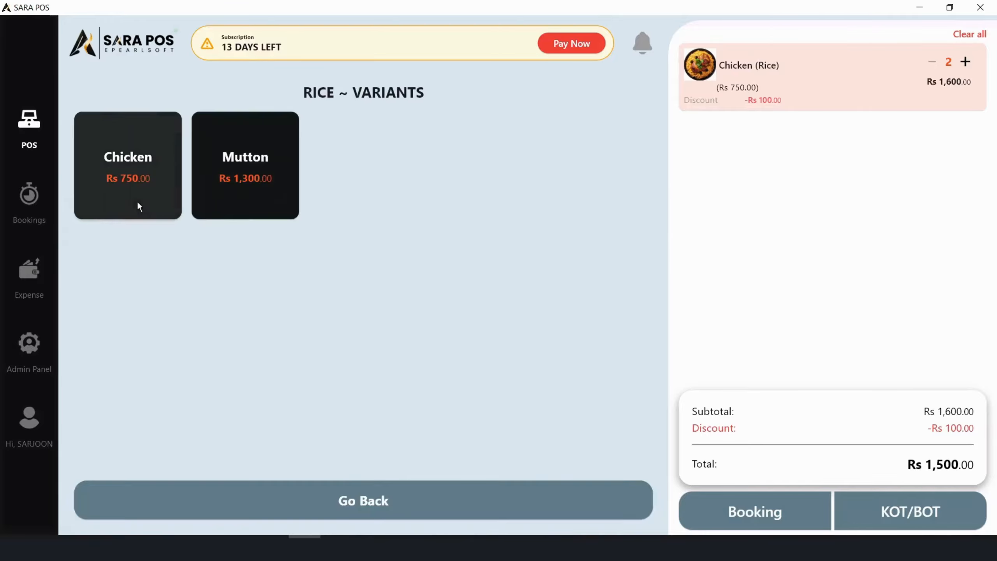
click(243, 147)
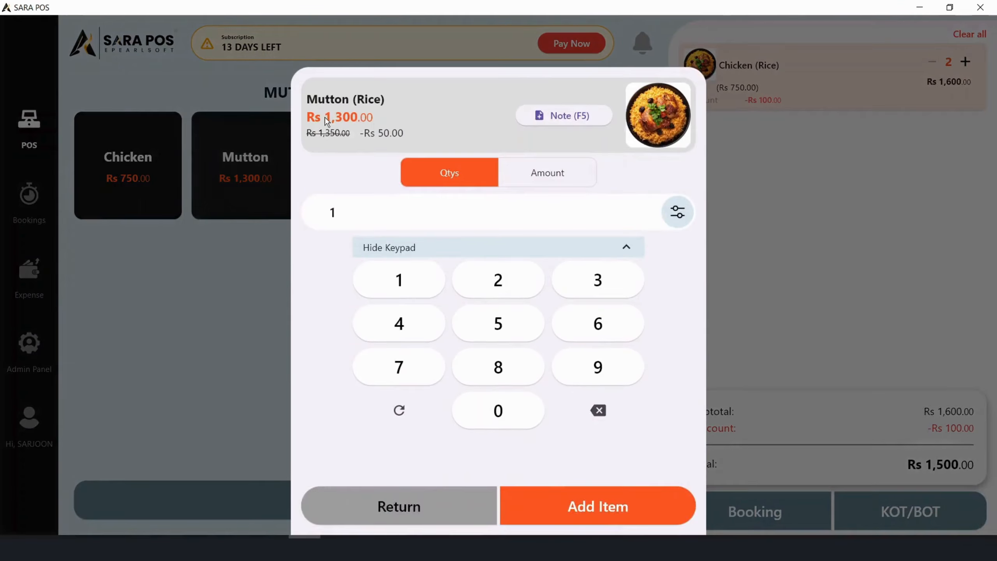
click(558, 178)
click(569, 179)
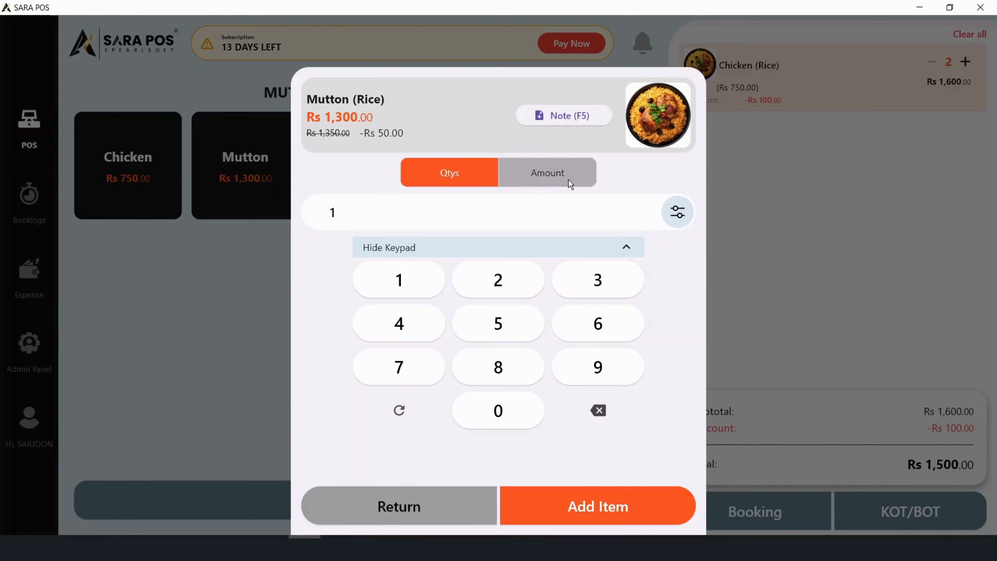
click(568, 179)
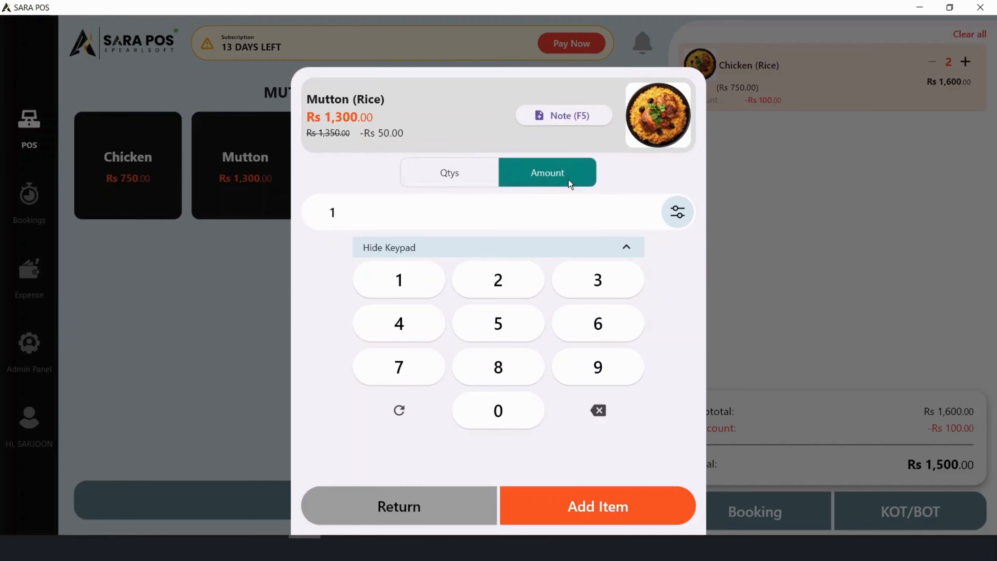
click(498, 280)
click(508, 412)
click(508, 412)
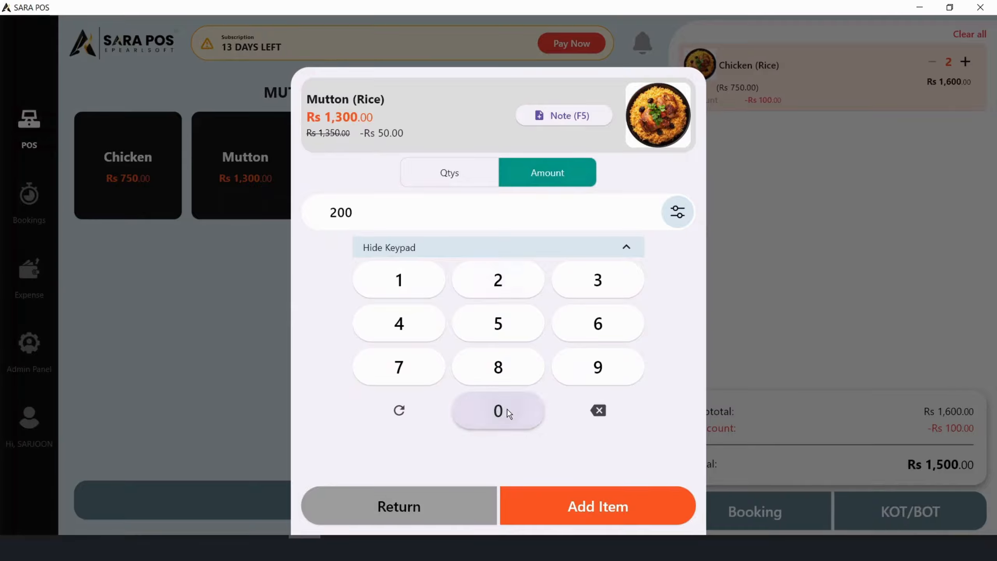
click(506, 413)
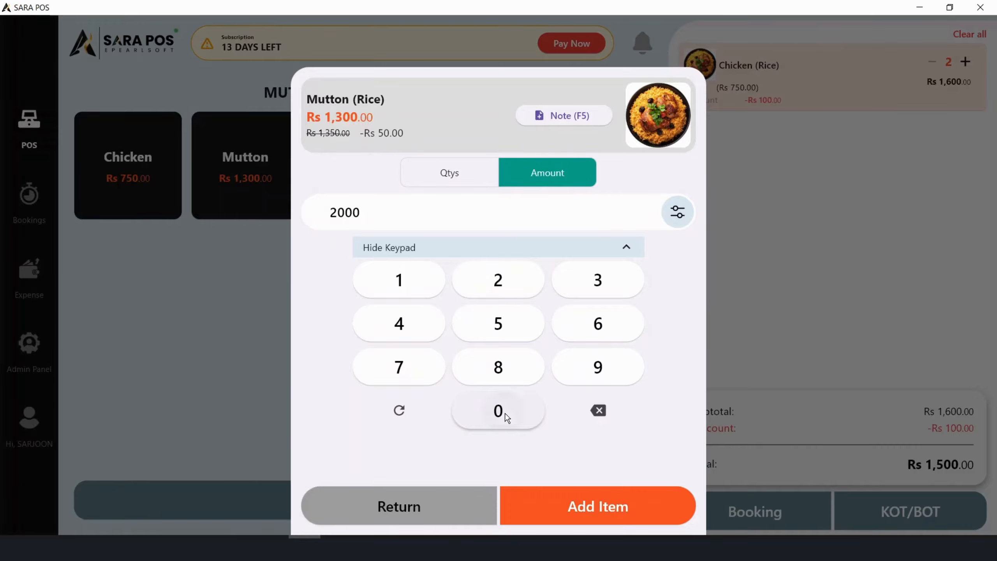
click(594, 511)
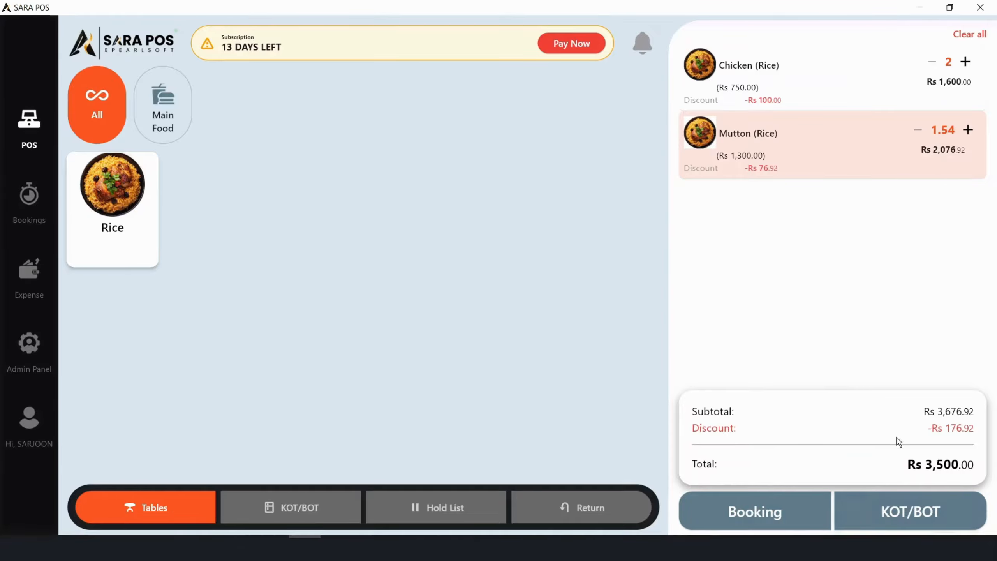
Step: Start the KOT/BOT process for the current bill and proceed to the customer details
click(900, 516)
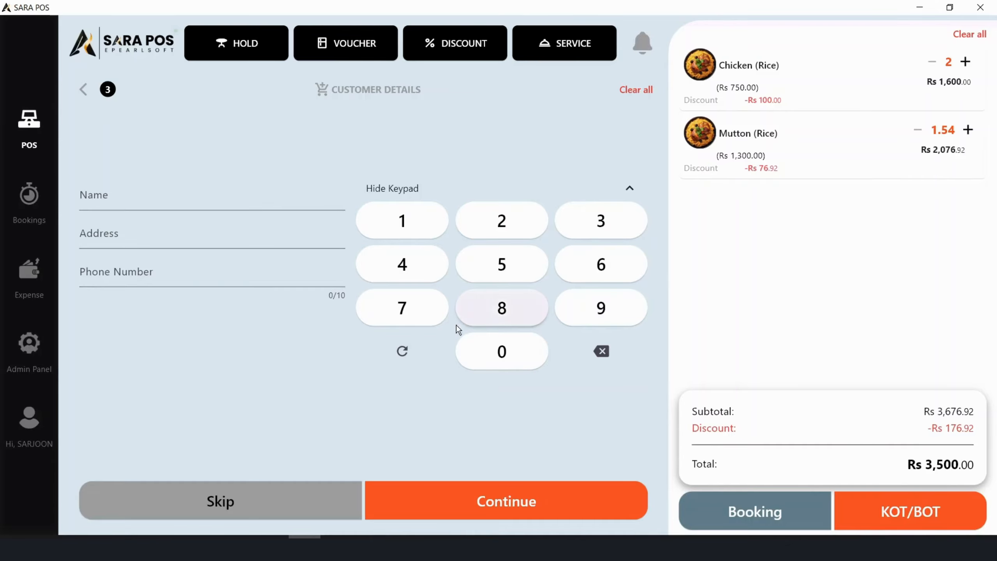
click(499, 350)
click(429, 318)
click(430, 318)
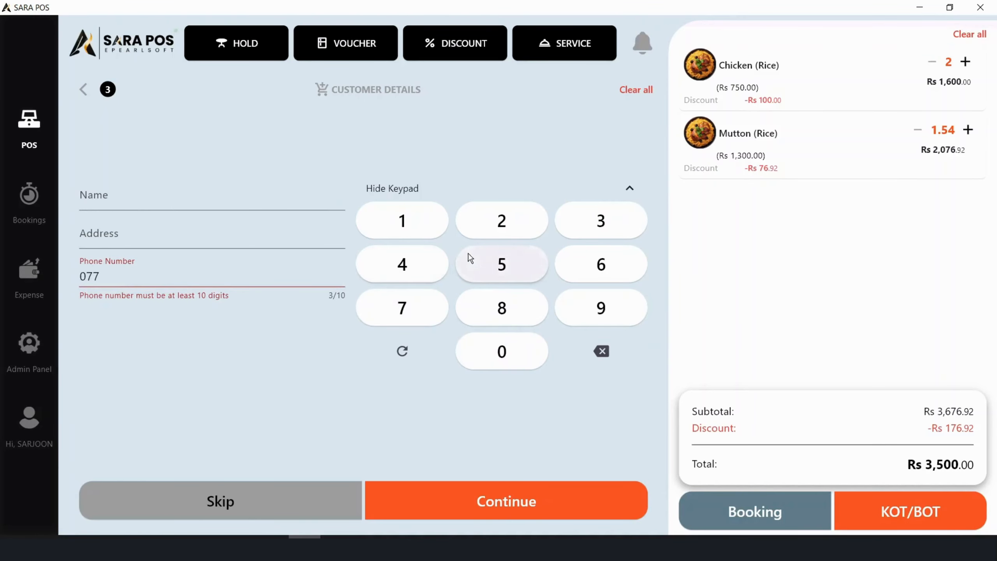
click(601, 351)
click(601, 350)
click(601, 351)
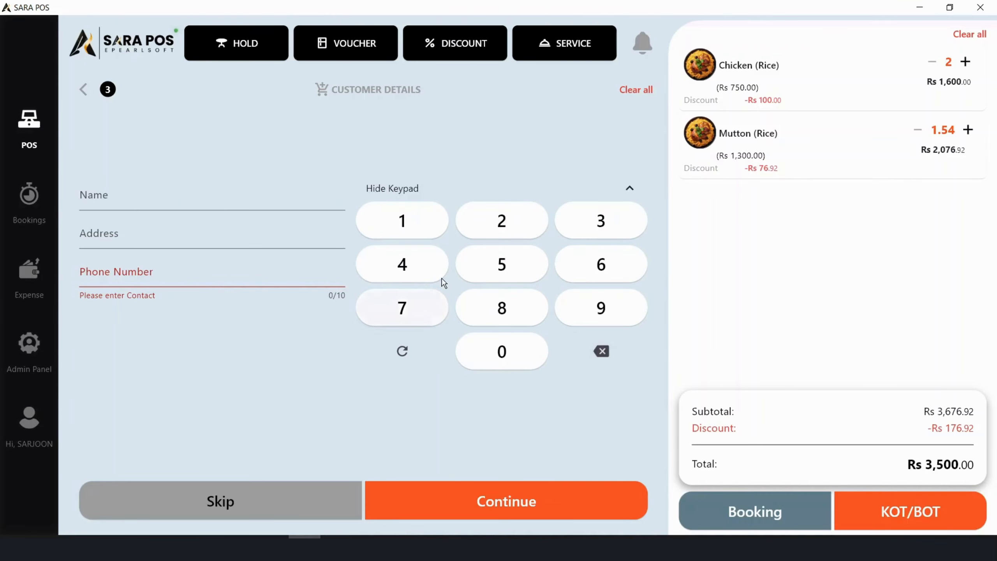
click(114, 235)
click(115, 202)
click(110, 236)
click(103, 265)
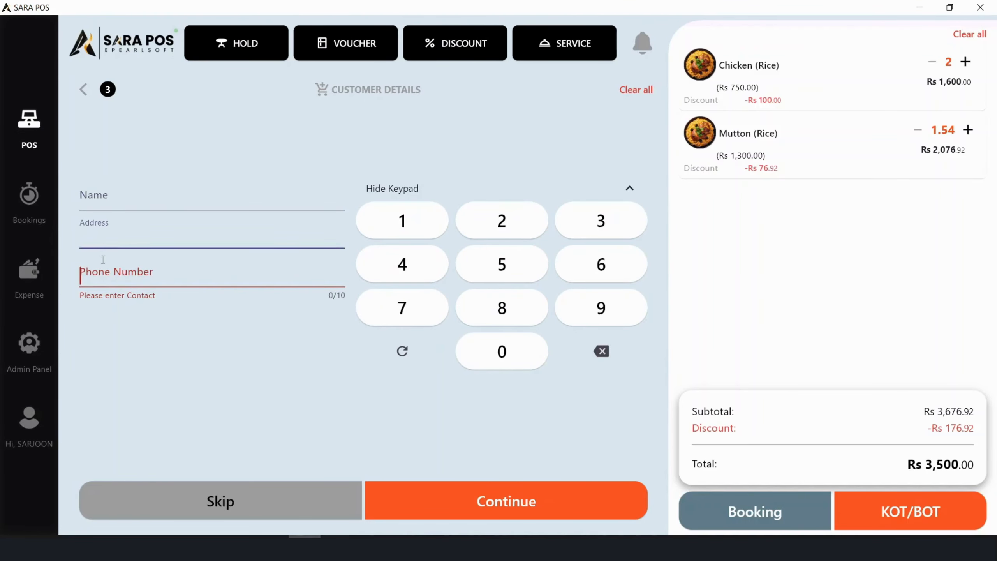
click(136, 202)
click(192, 392)
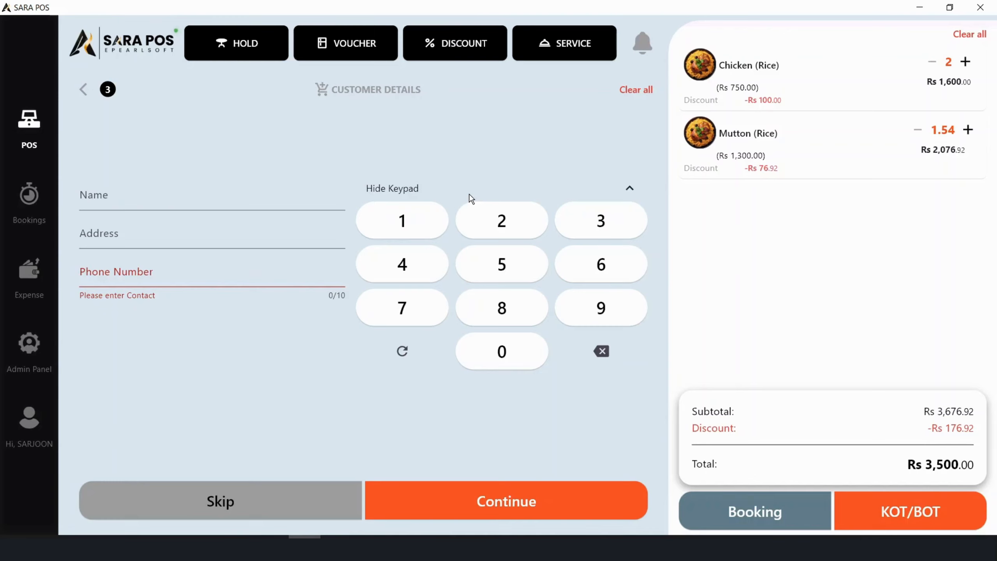
Step: Skip the customer details, set the service type to Take Away and continue to the payment
click(281, 496)
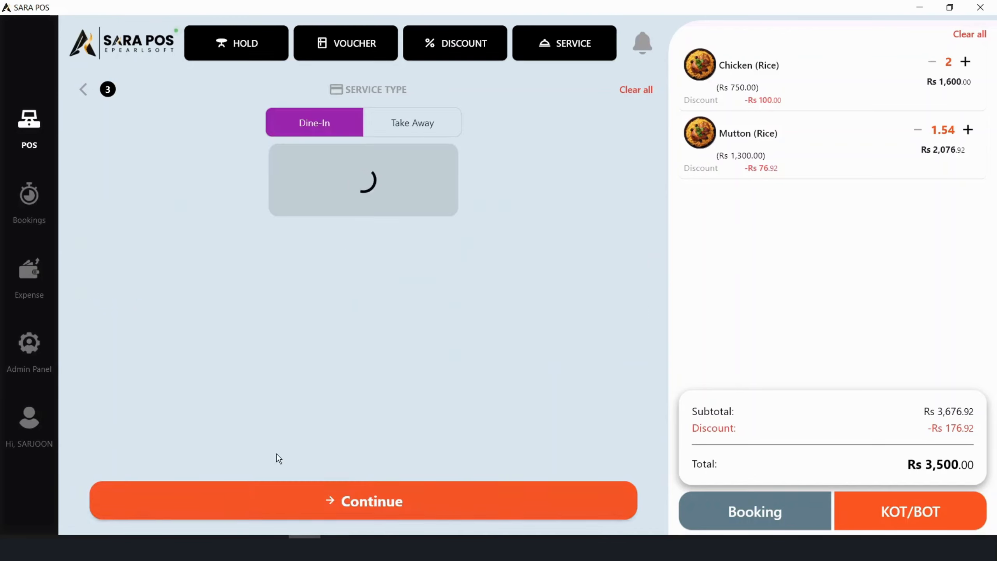
click(408, 119)
click(329, 125)
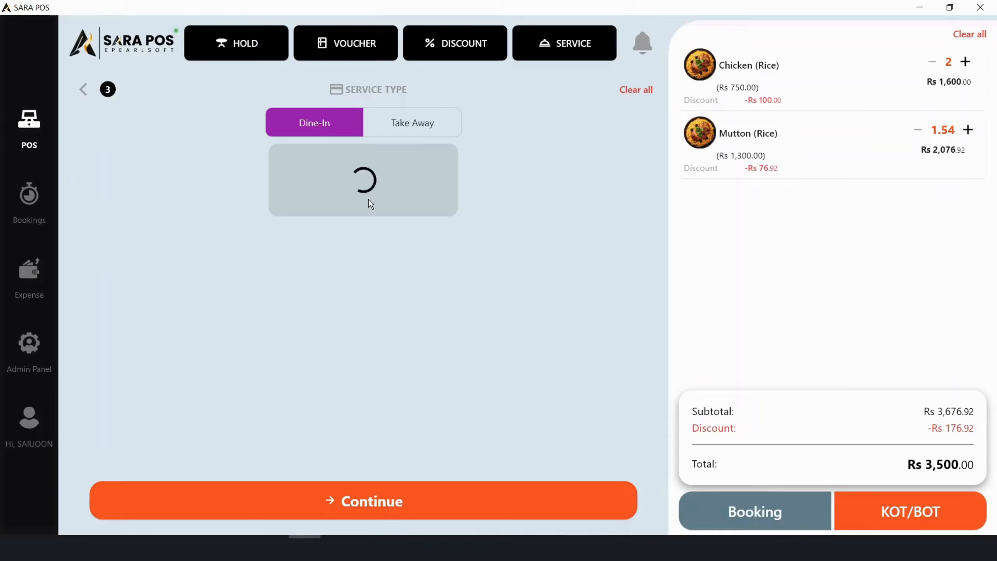
click(421, 124)
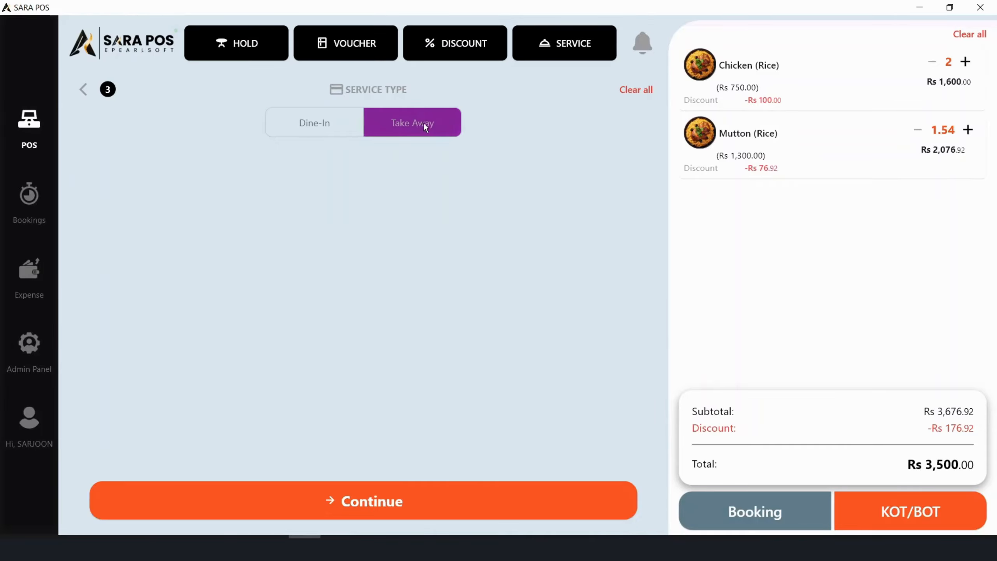
click(424, 506)
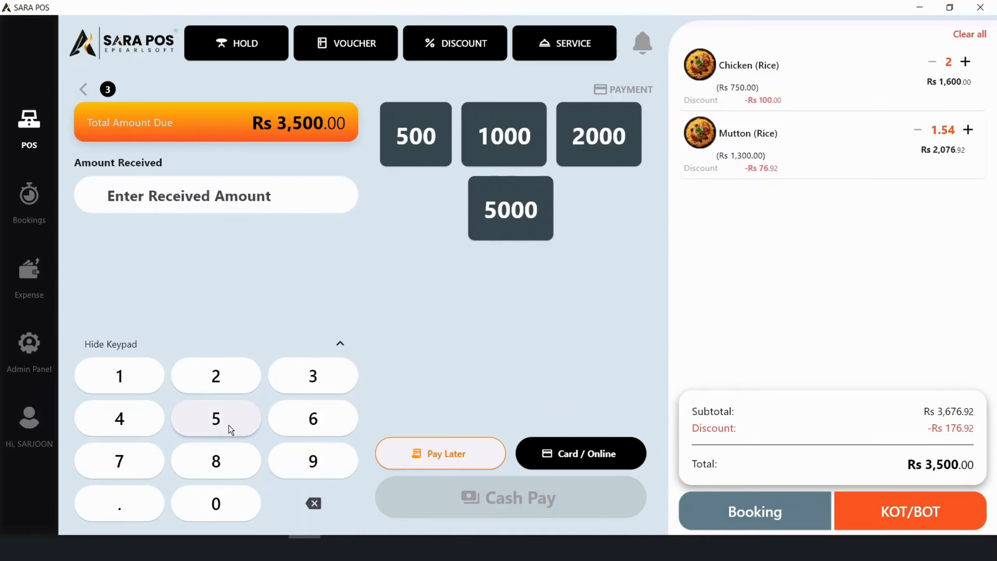
click(231, 409)
click(231, 499)
click(231, 498)
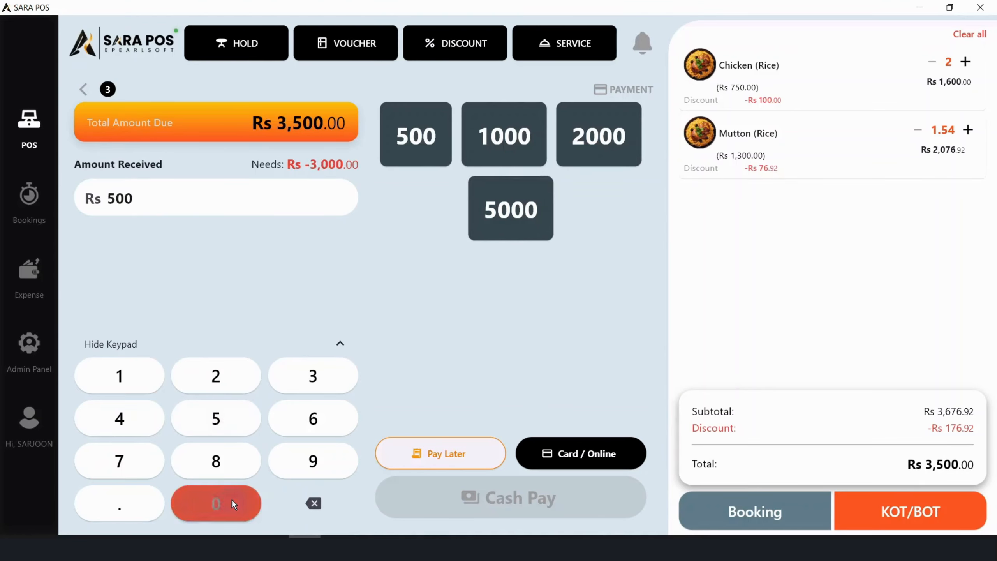
click(232, 499)
click(310, 500)
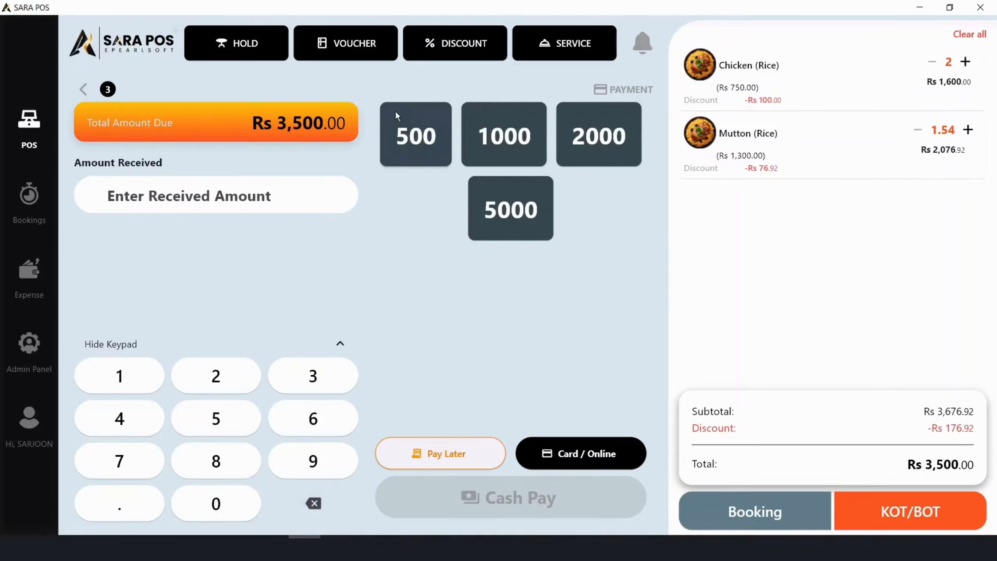
click(510, 215)
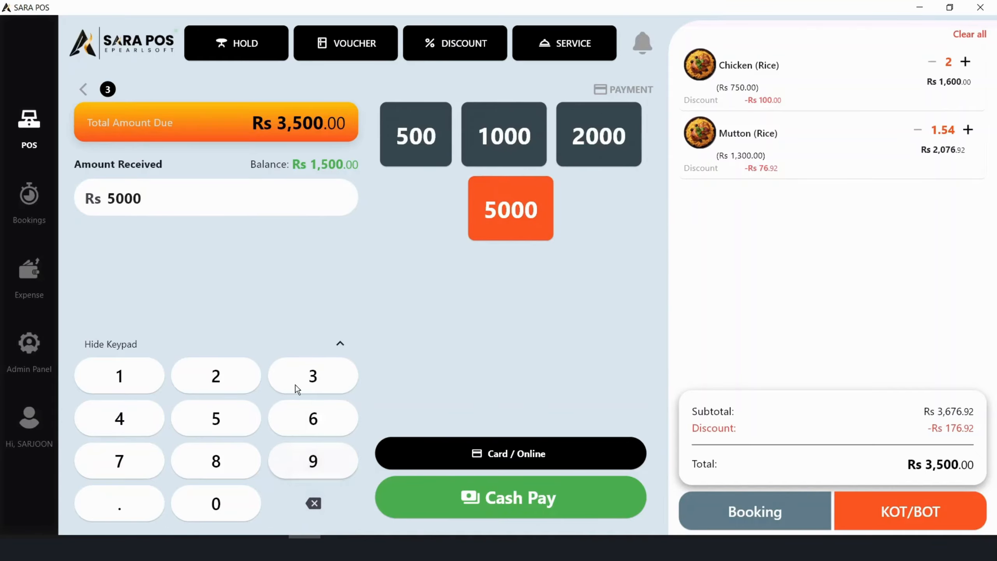
click(318, 506)
click(318, 506)
click(318, 506)
click(318, 507)
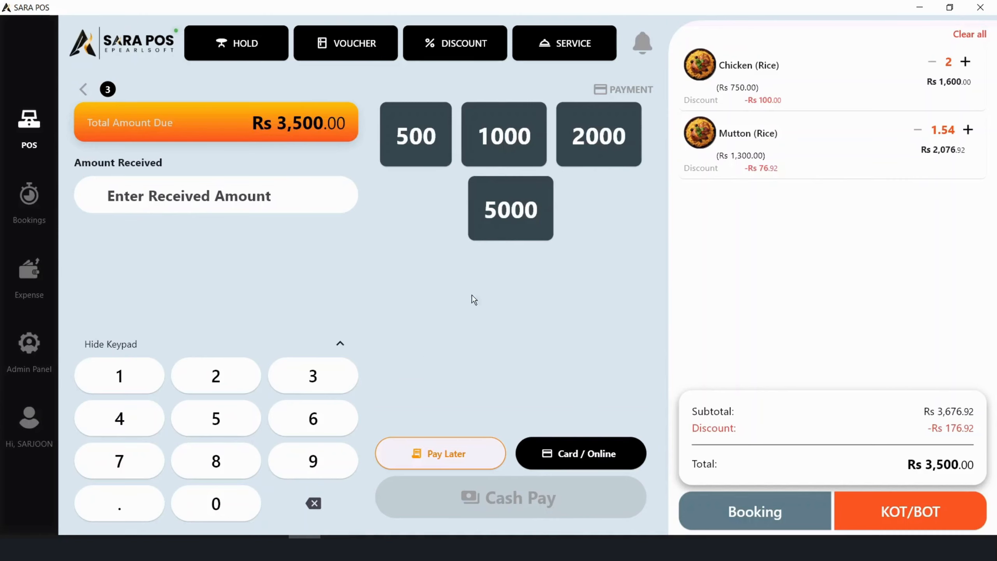
Step: Set the received amount to Rs 5000 and pay the bill in cash
click(496, 235)
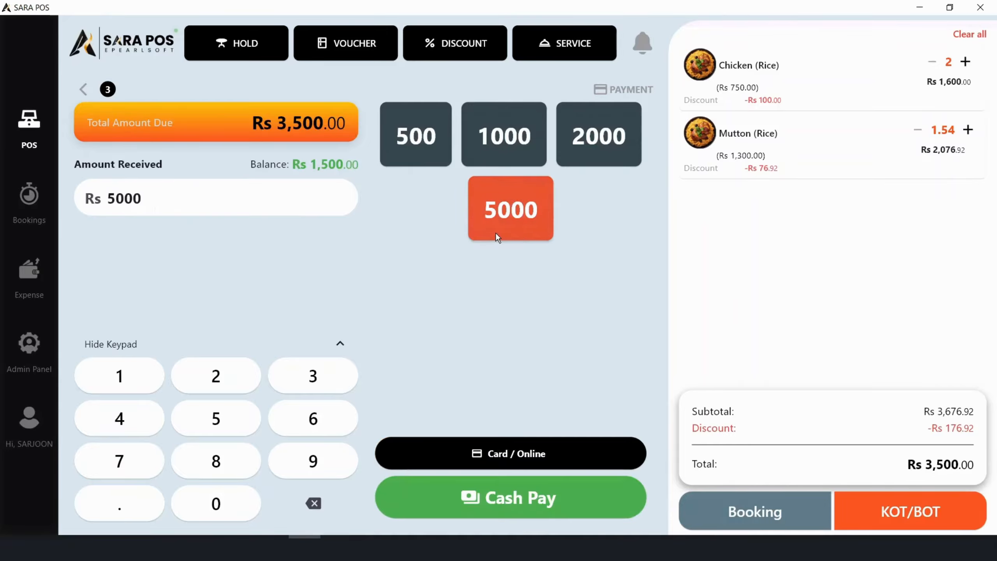
click(535, 500)
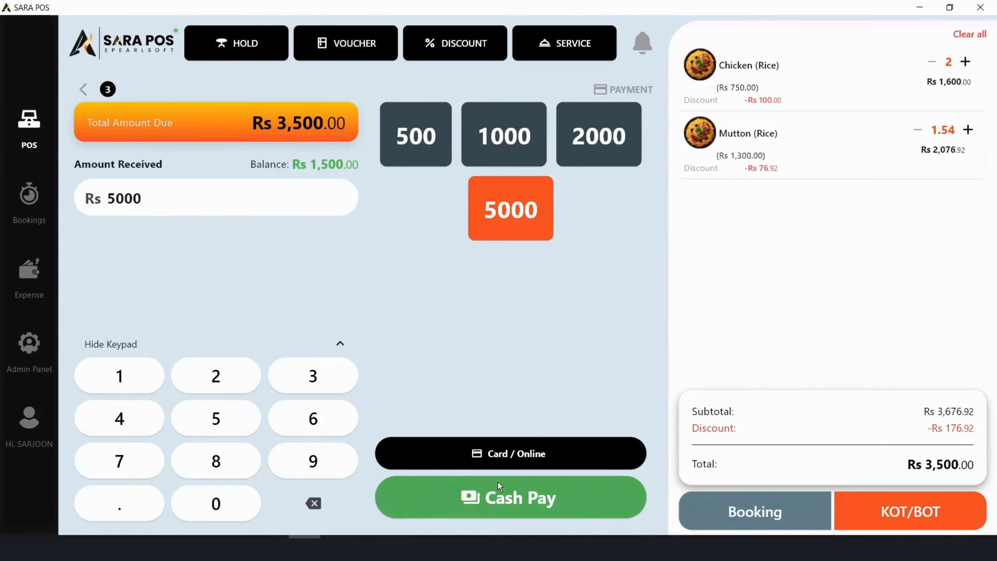